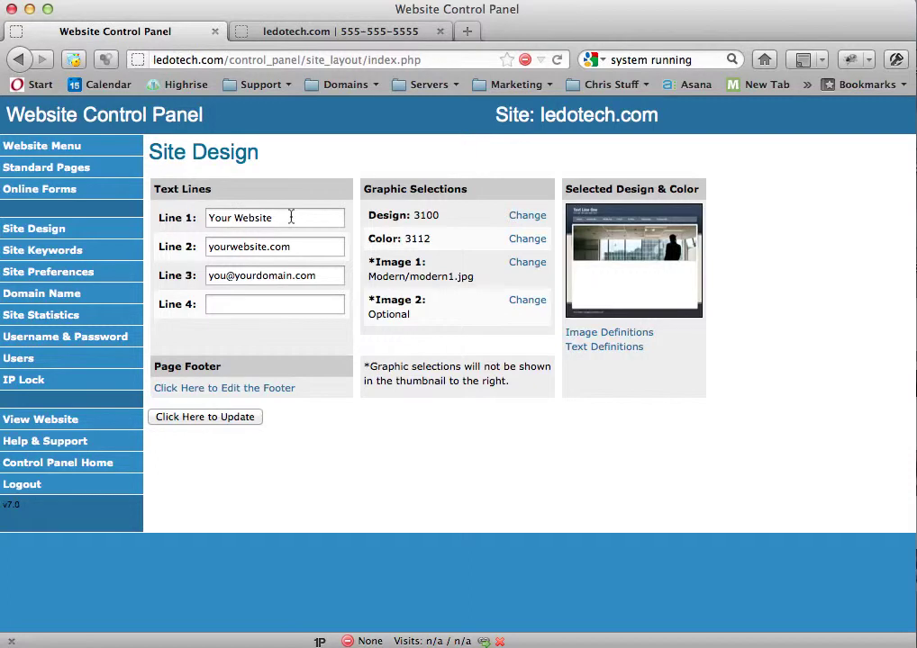
- Compare text Lines 1 to 3 with the header of the live website and view the design's text definitions
click(298, 243)
click(301, 272)
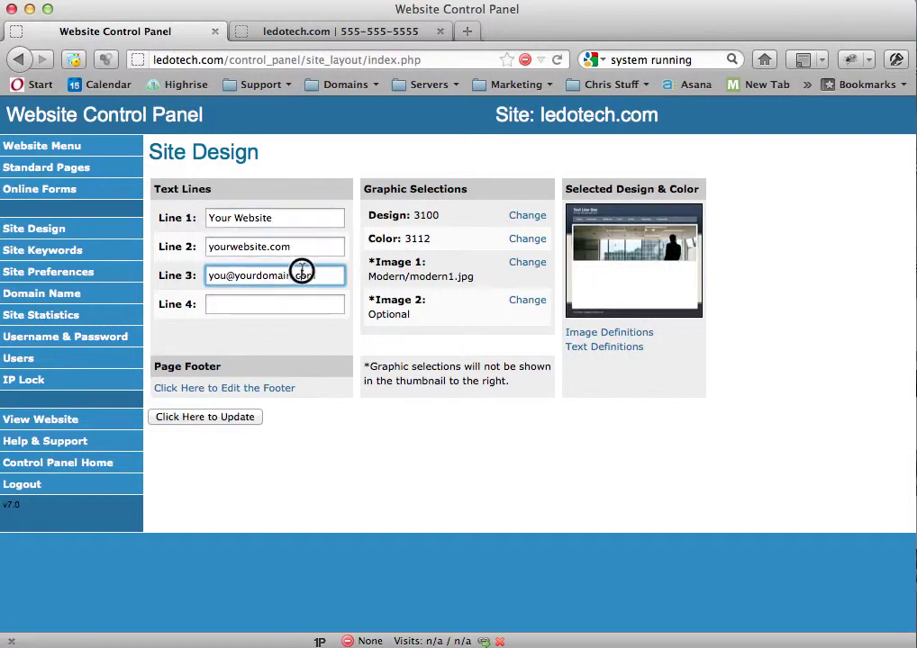
click(311, 36)
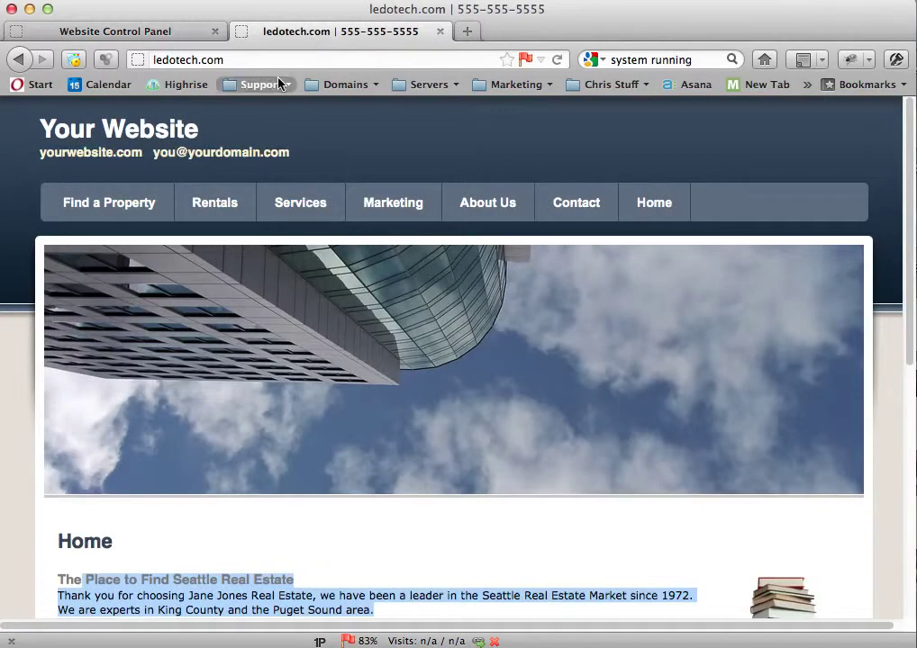
drag(42, 129, 199, 130)
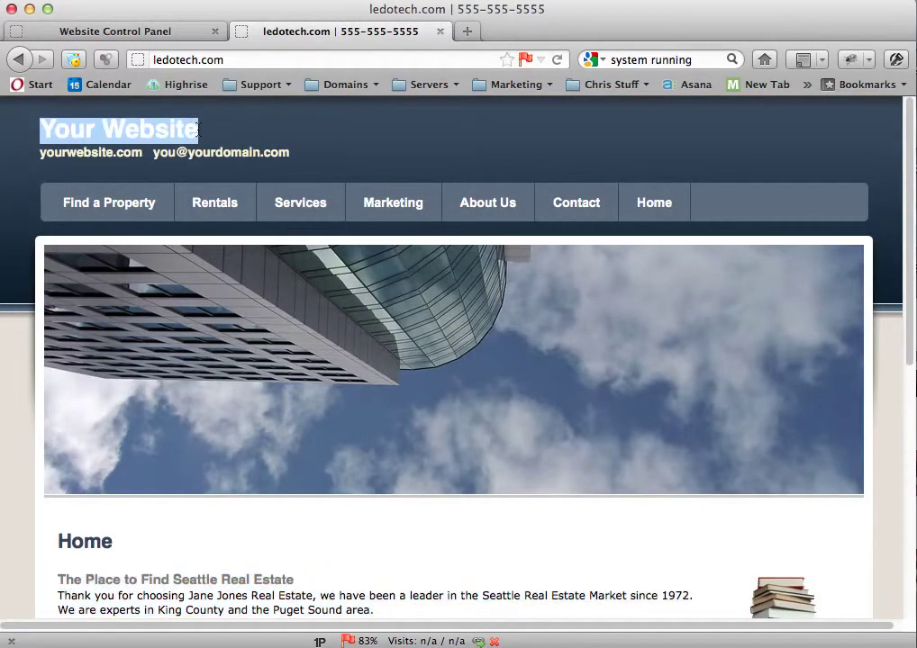
drag(47, 152, 301, 153)
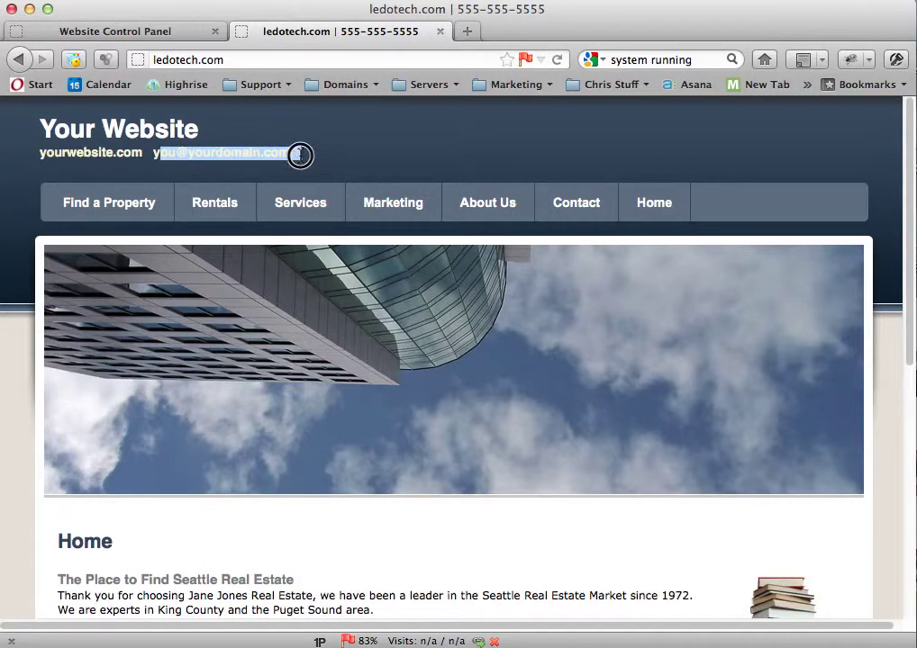
click(194, 41)
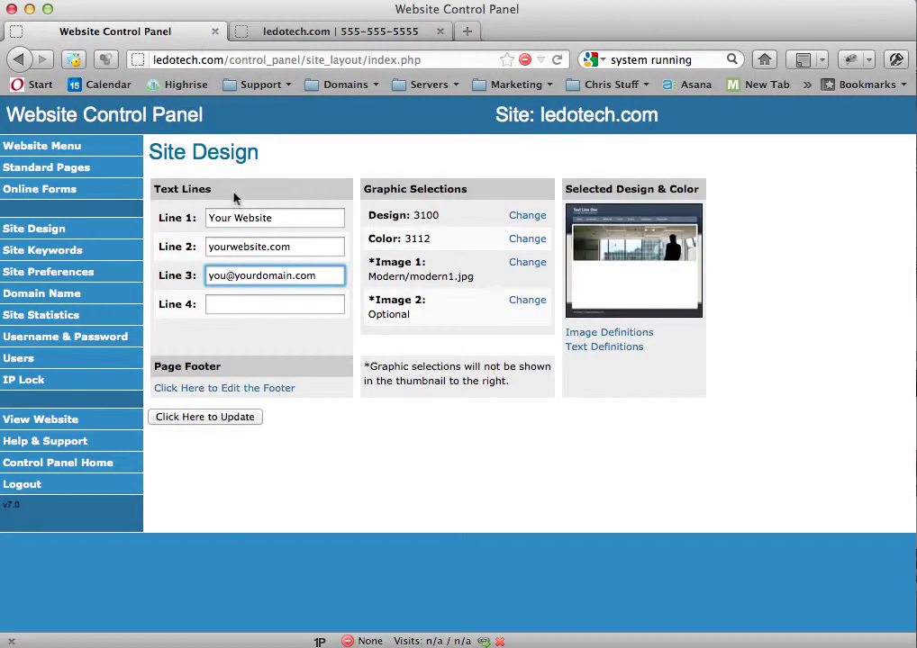
click(591, 348)
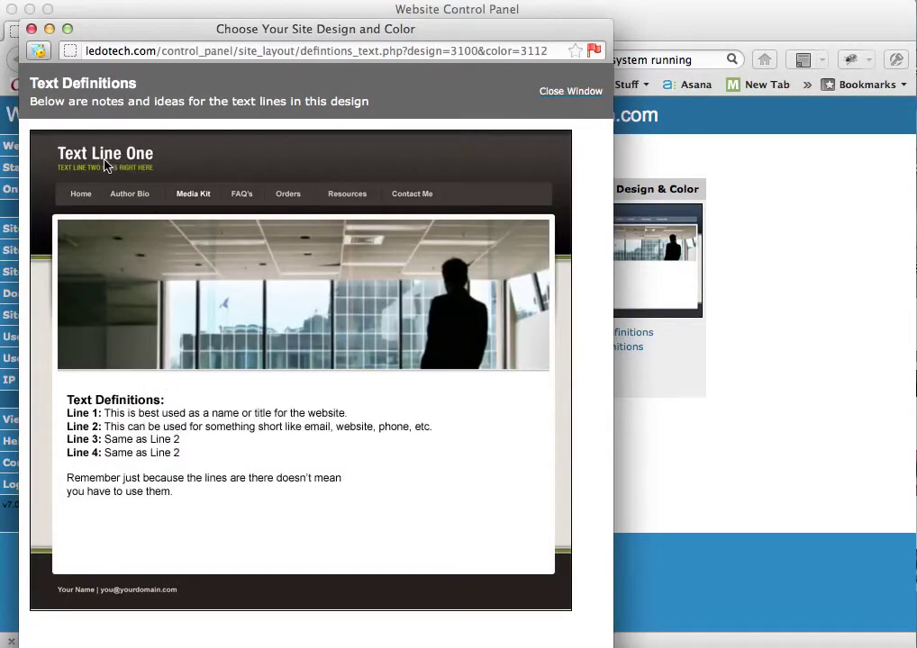
click(32, 30)
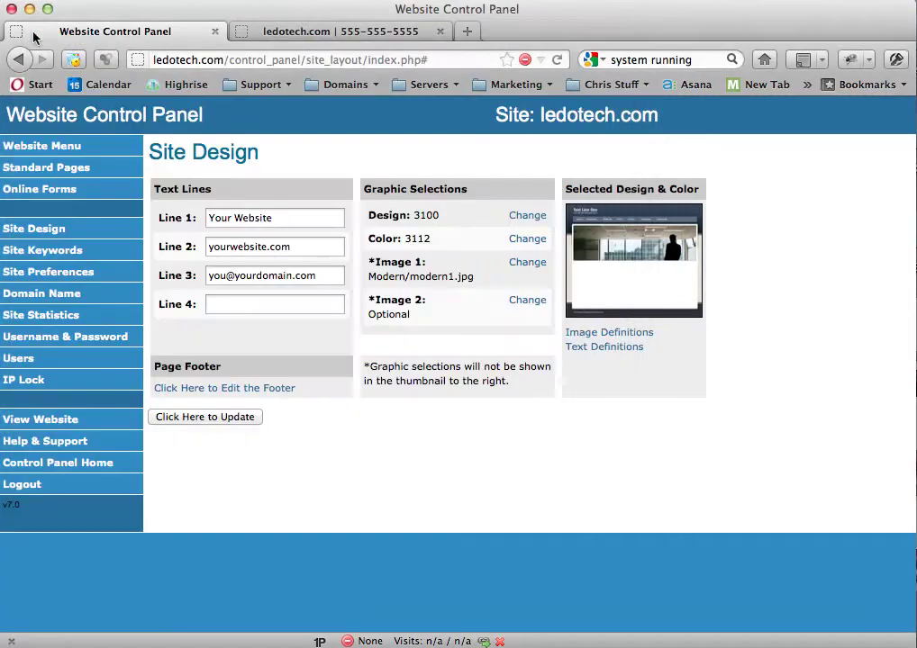
- Set text Line 1 to "Your Website Name" and update the site design
click(290, 220)
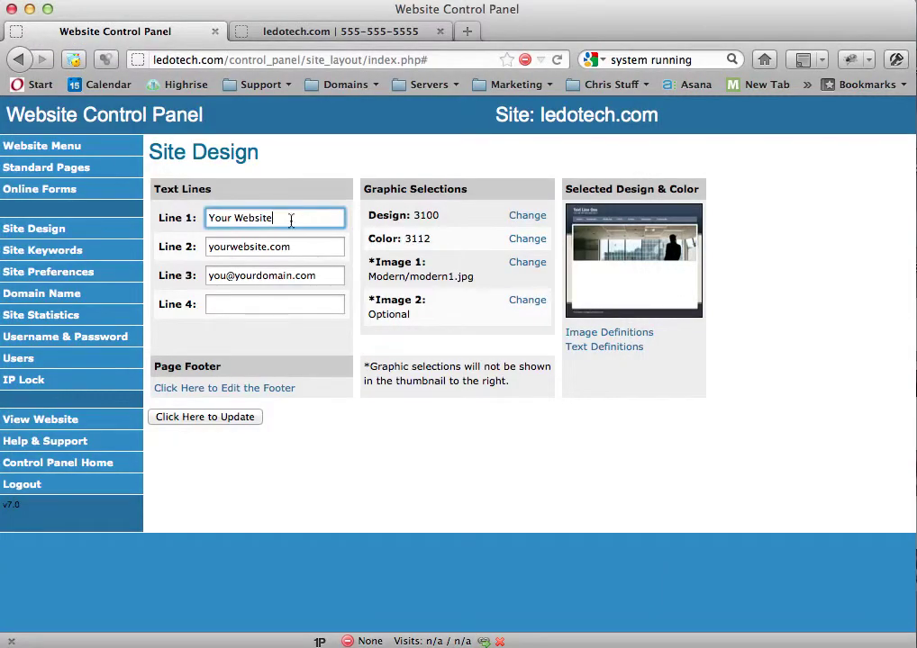
text(Name)
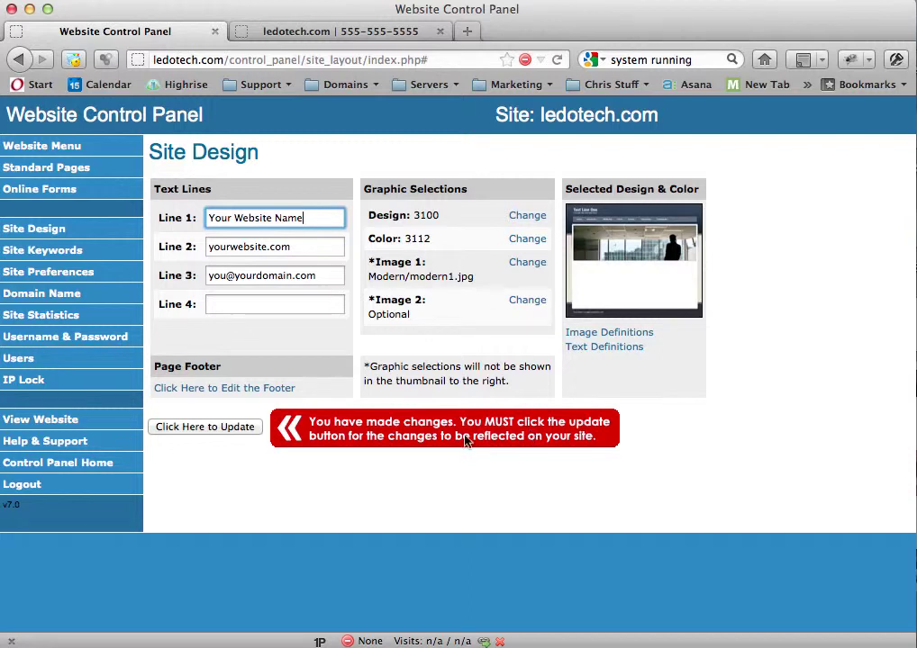
click(225, 432)
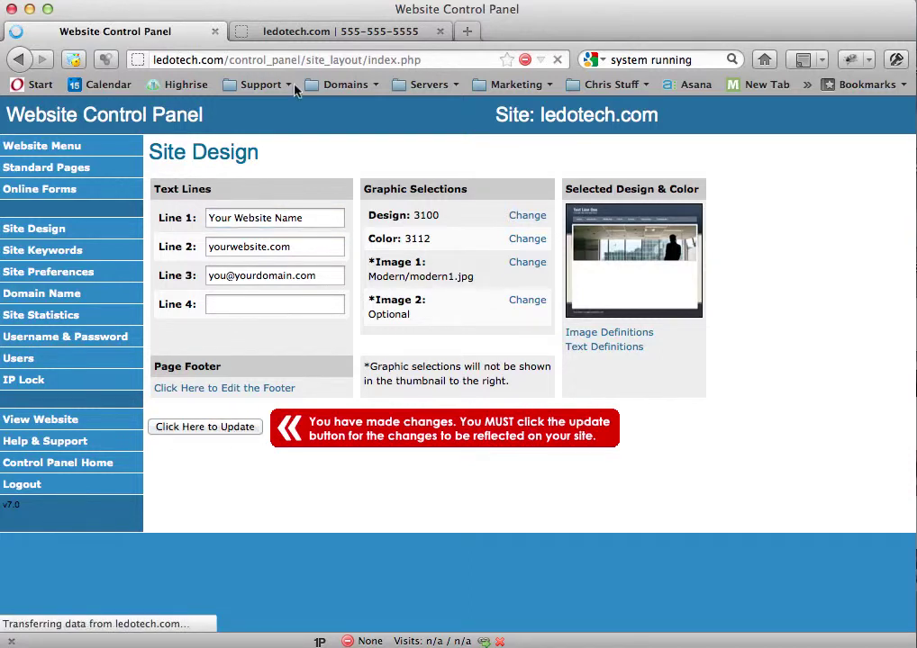
- Reload the live website and check the title and the text lines in its header
click(297, 32)
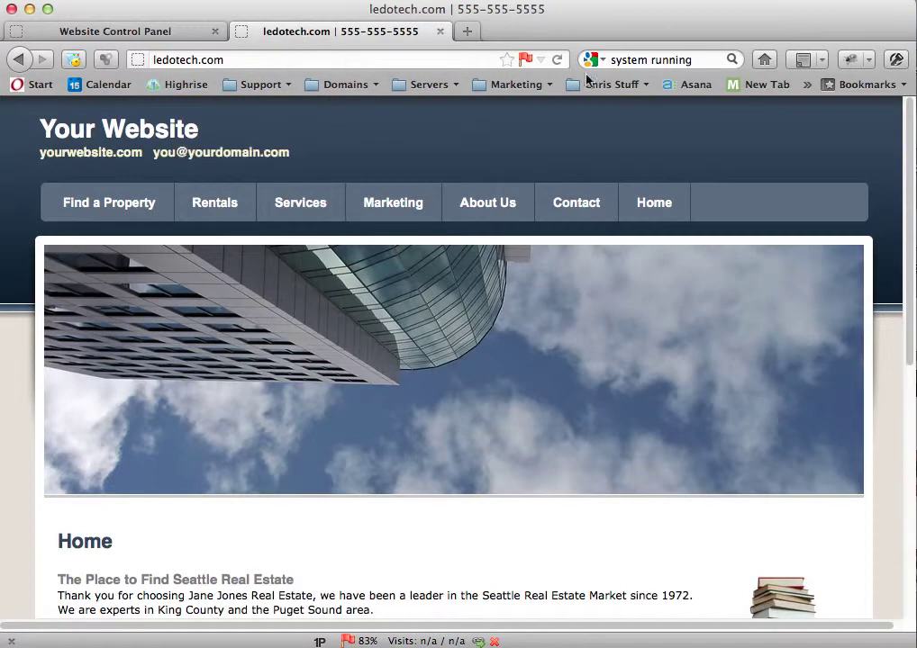
click(560, 60)
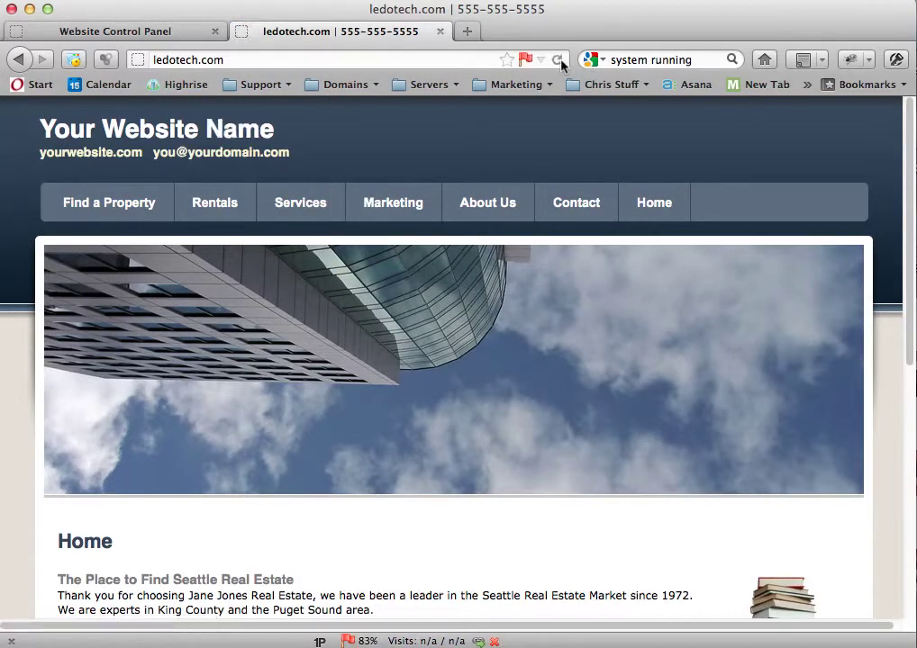
click(559, 60)
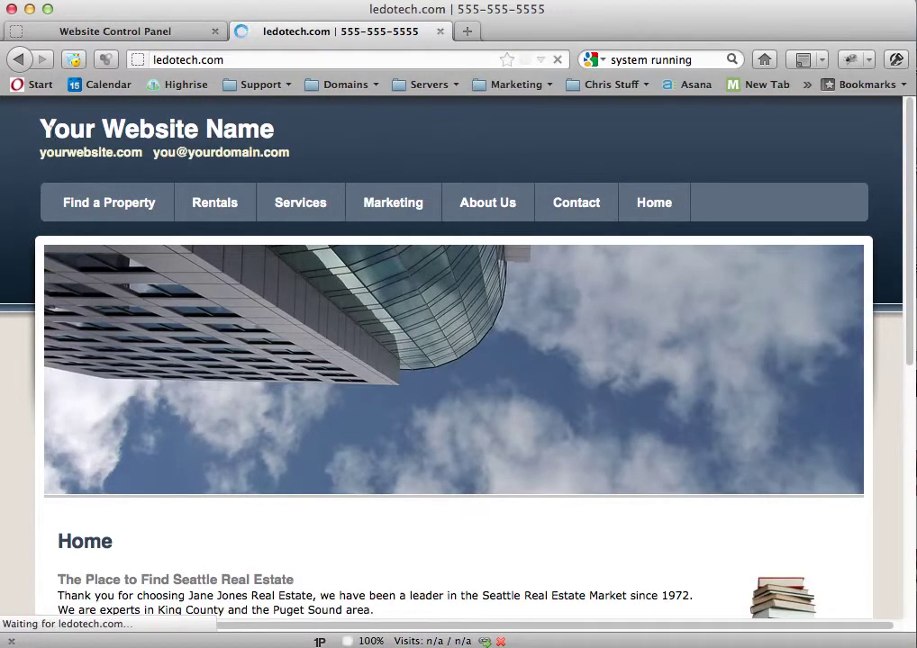
drag(279, 134, 301, 153)
click(335, 163)
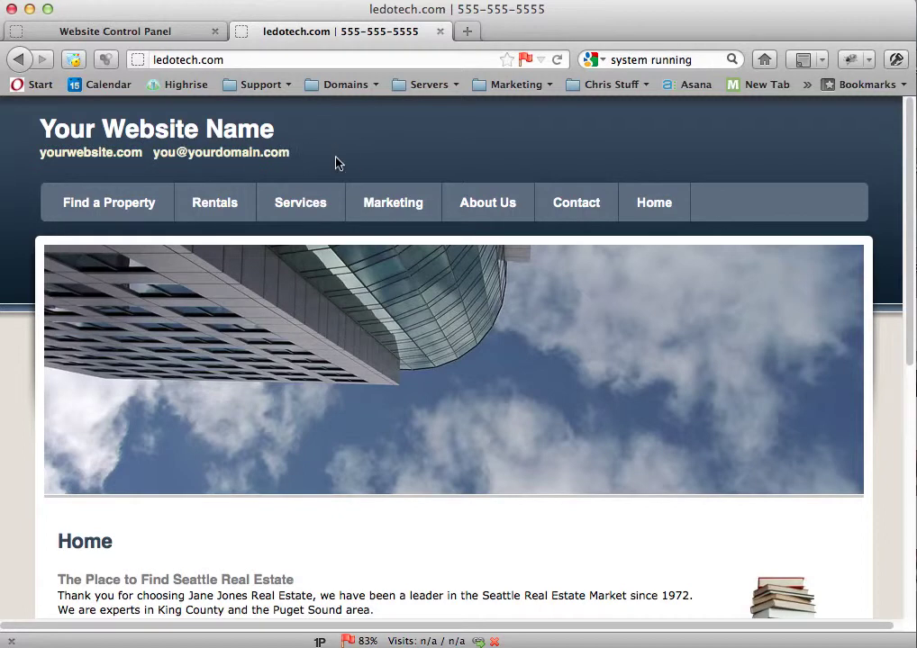
drag(54, 127, 306, 160)
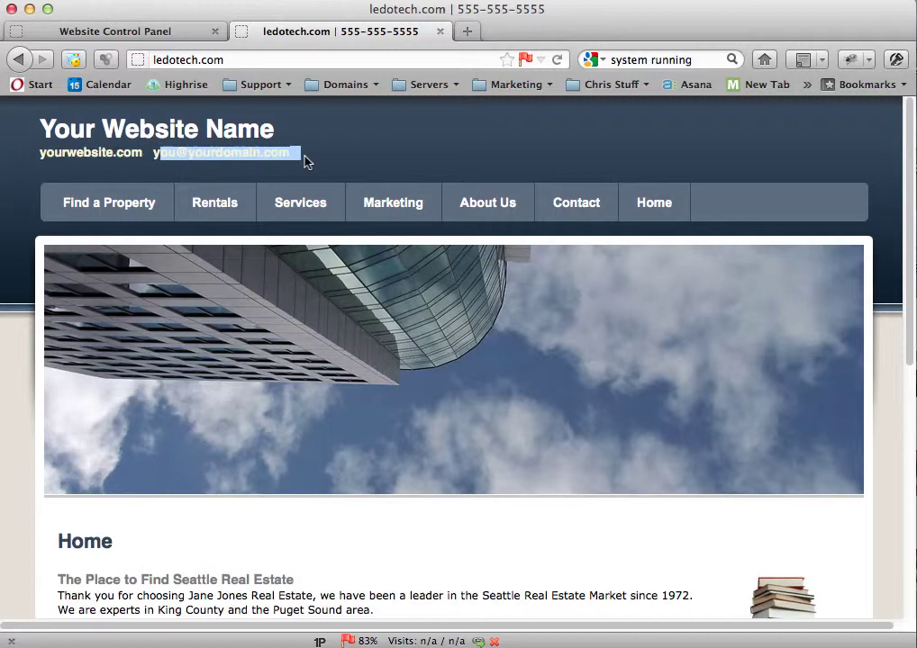
- View the footer text on the live website's home page
click(174, 39)
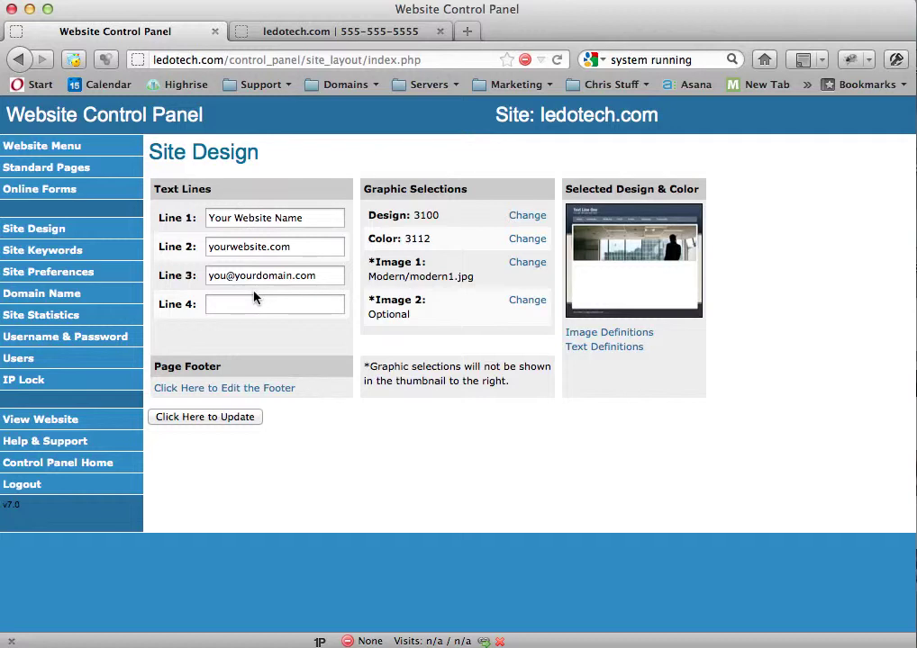
click(366, 34)
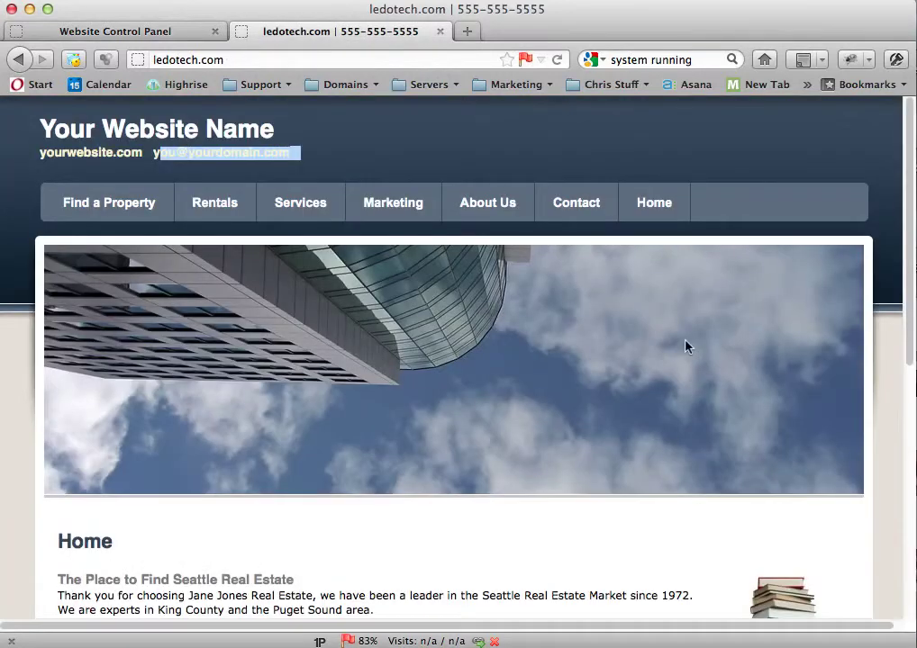
scroll(684, 346, down, 10)
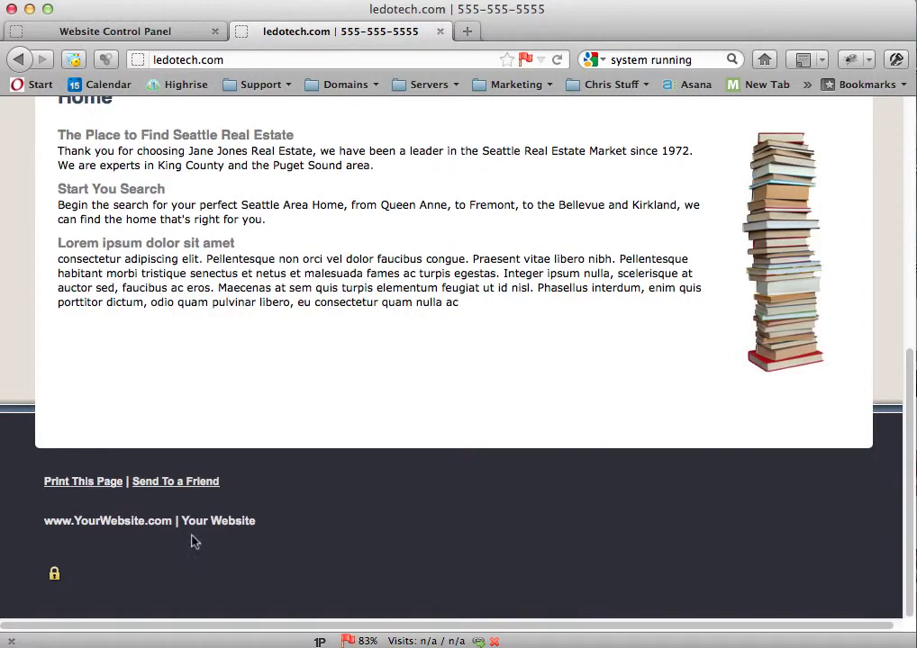
- Add a phone number after "Your Website" in the page footer text, separated by a vertical bar, and update it
click(154, 36)
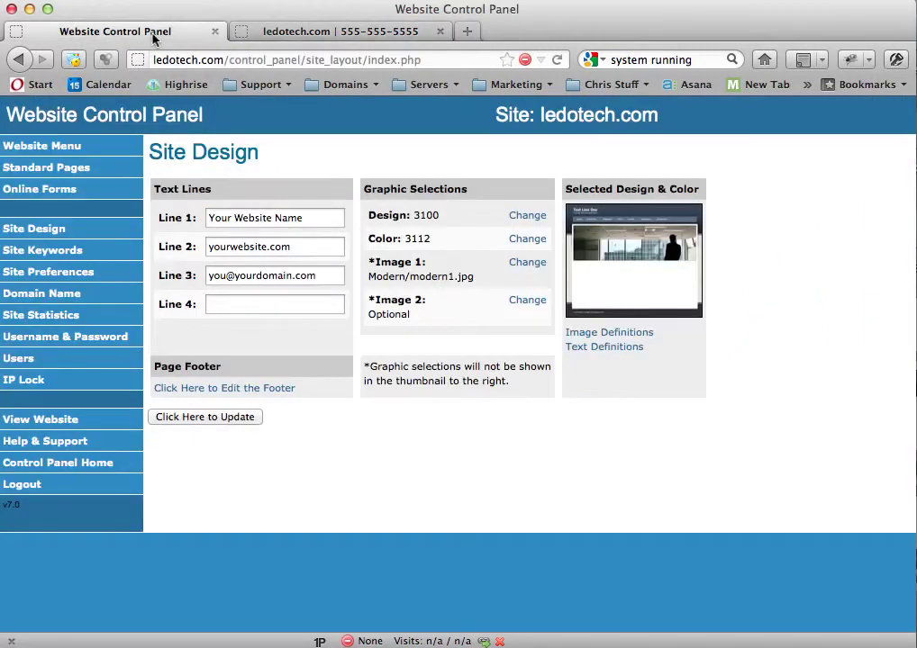
click(194, 395)
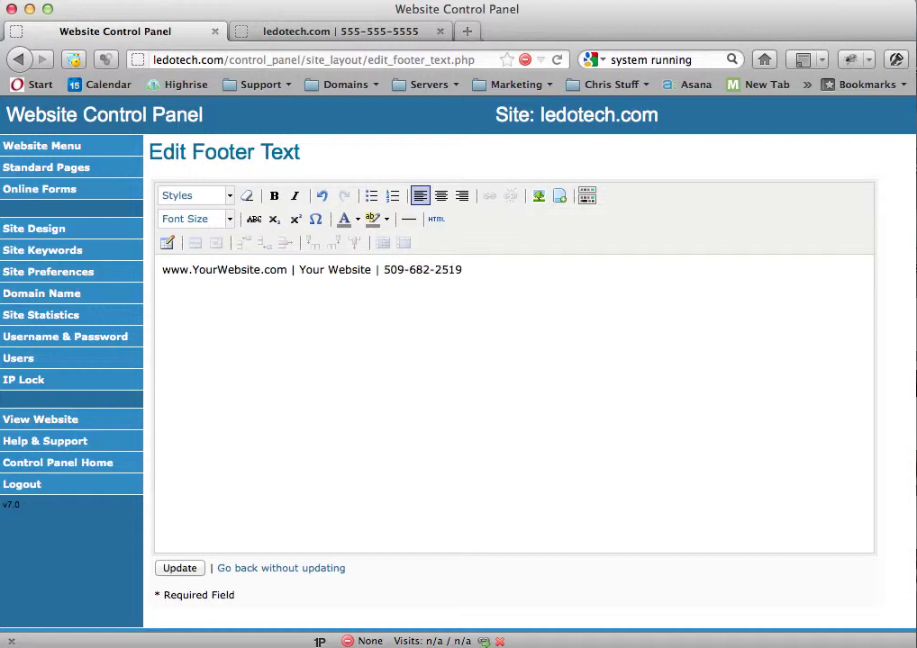
click(182, 569)
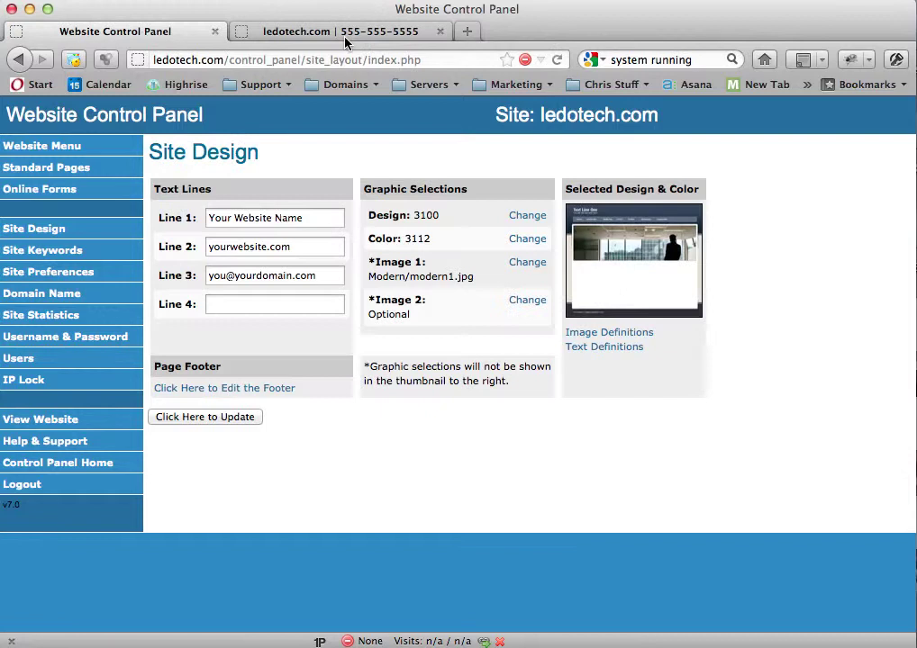
- Reload the live website and check its footer and header image
click(338, 34)
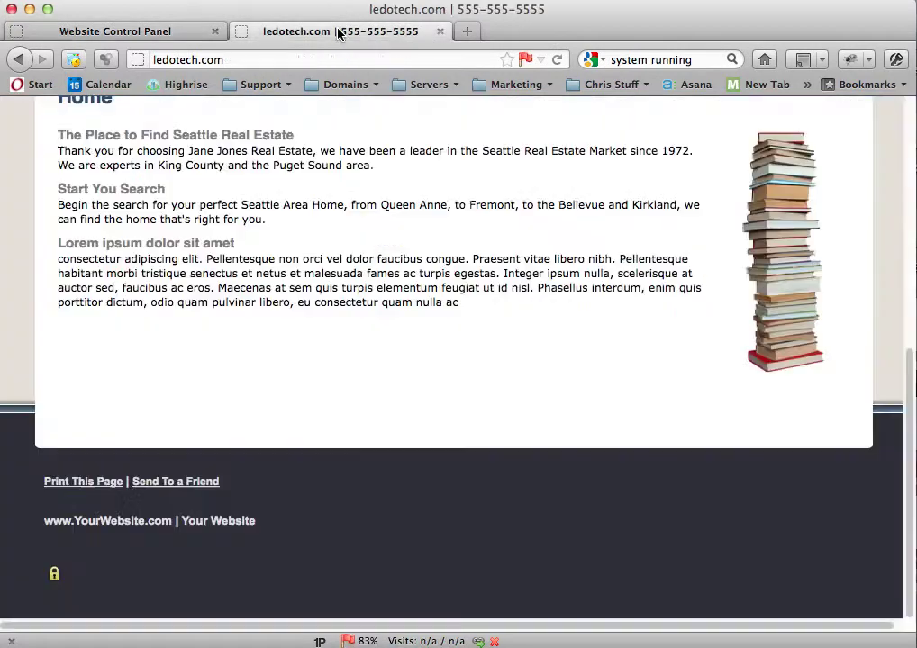
click(557, 59)
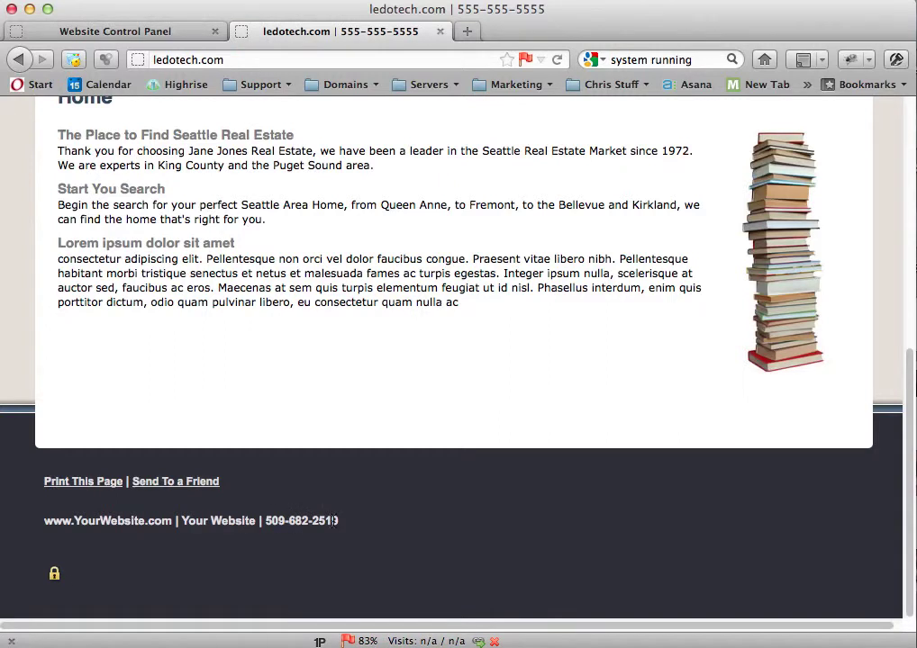
click(171, 35)
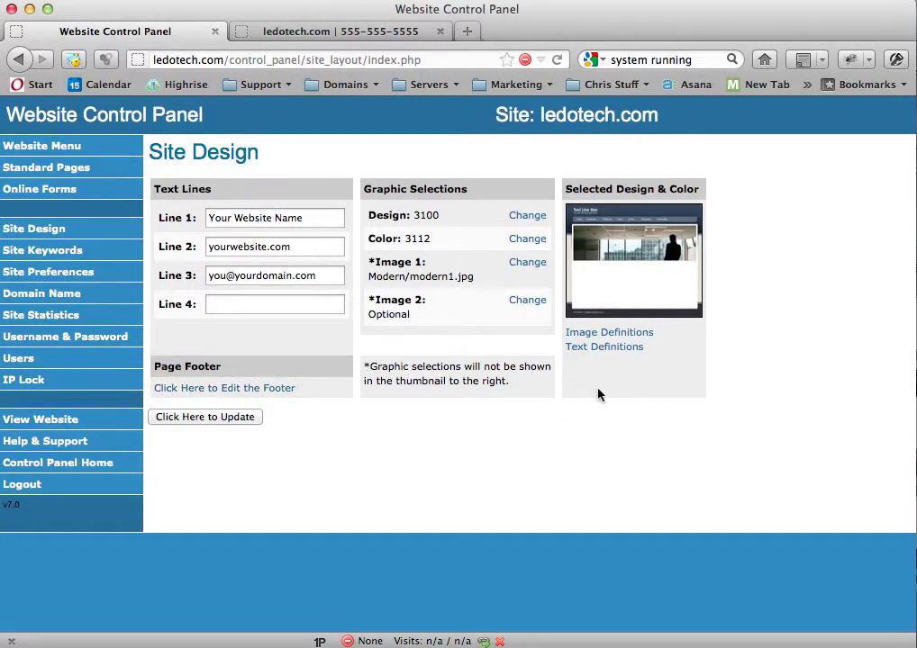
click(407, 32)
scroll(390, 146, up, 5)
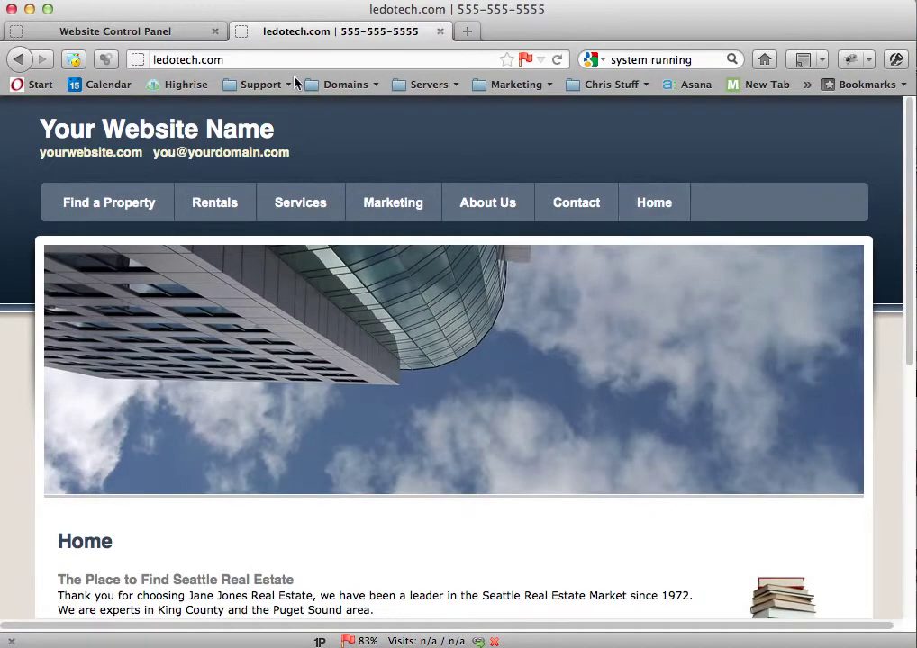
- Change the site design to Design 1200 in the control panel
click(191, 36)
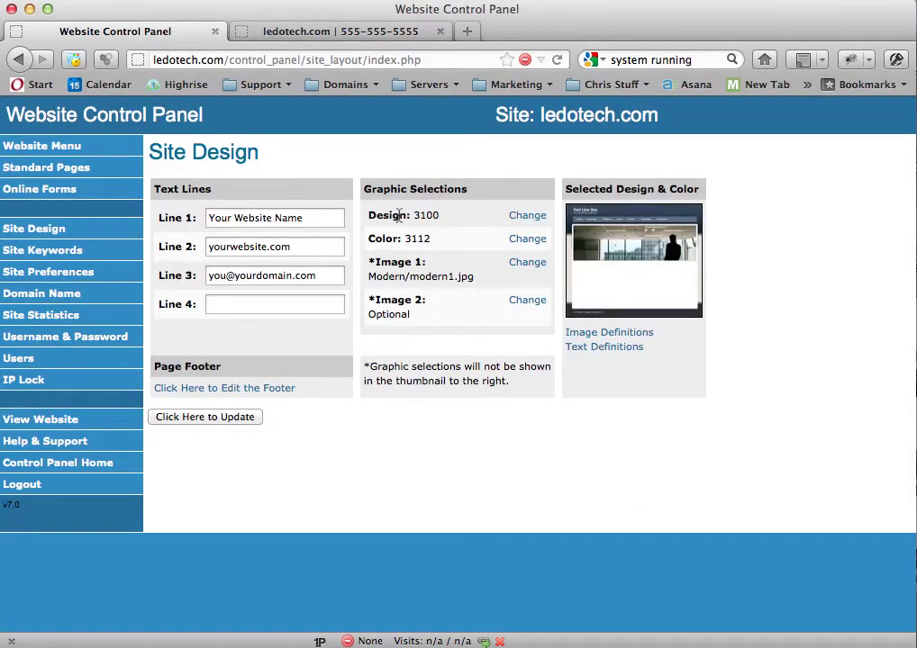
click(528, 217)
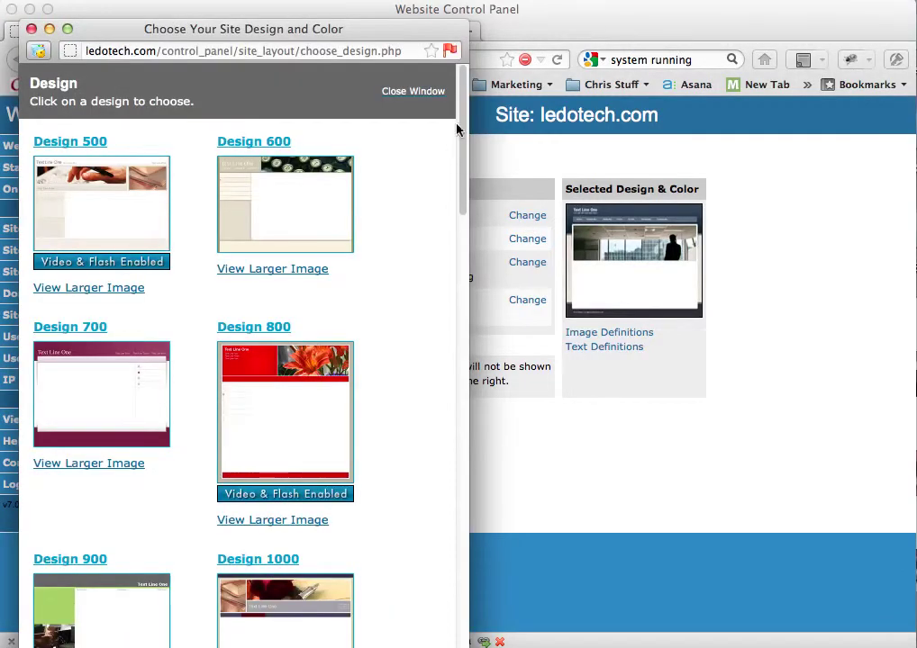
drag(467, 114, 469, 228)
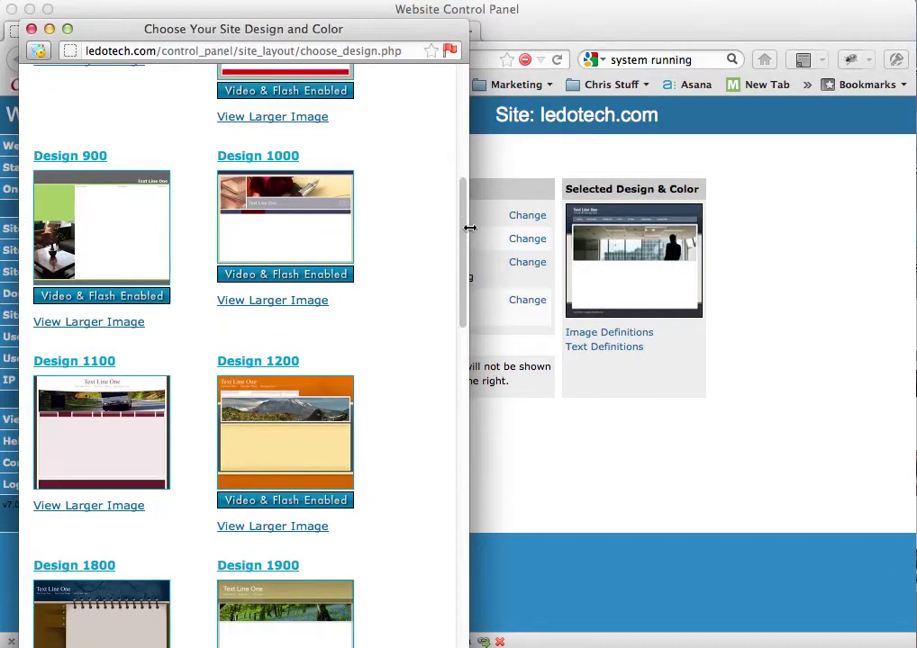
click(295, 412)
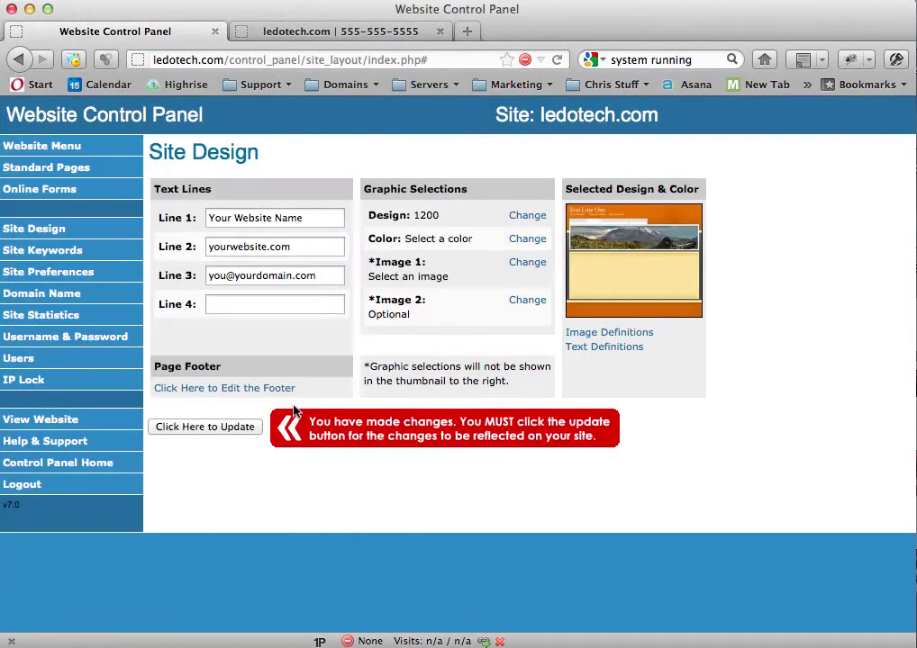
- Choose Color 1209 for the selected design
click(526, 245)
drag(461, 171, 457, 475)
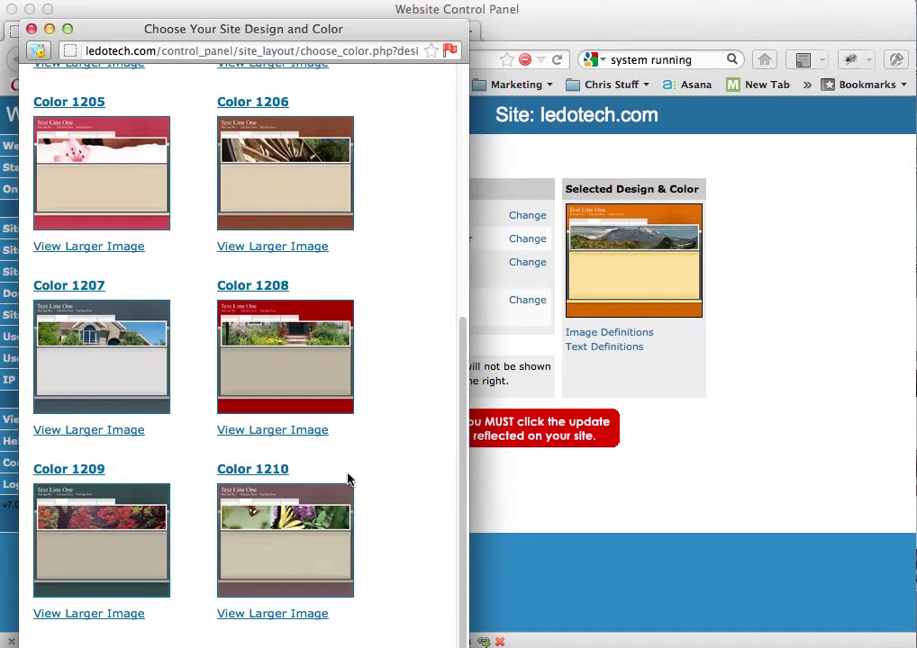
click(116, 547)
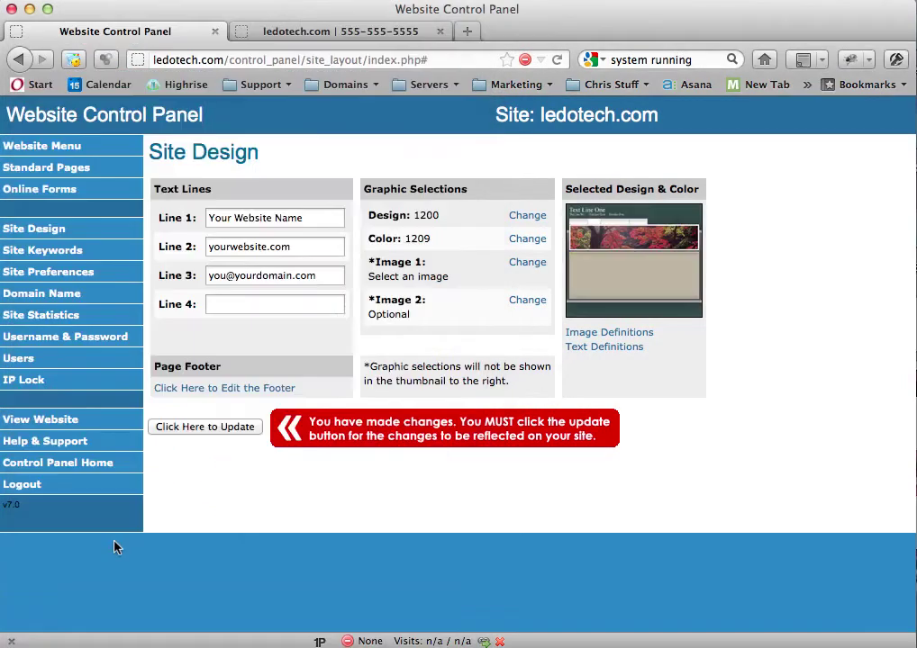
- View the image definitions with the required sizes for Image 1 and Image 2, and close them
click(583, 338)
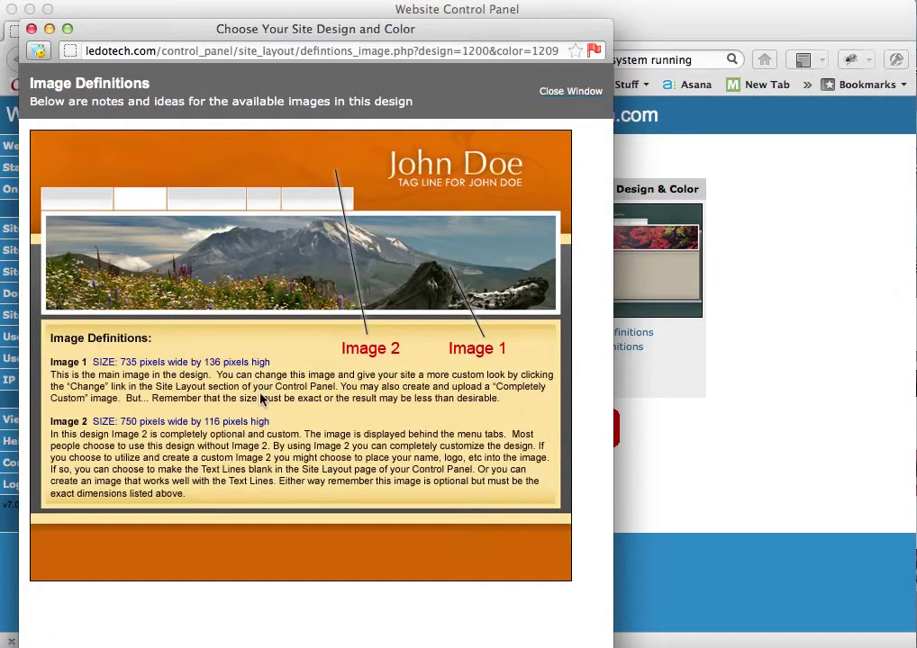
click(32, 30)
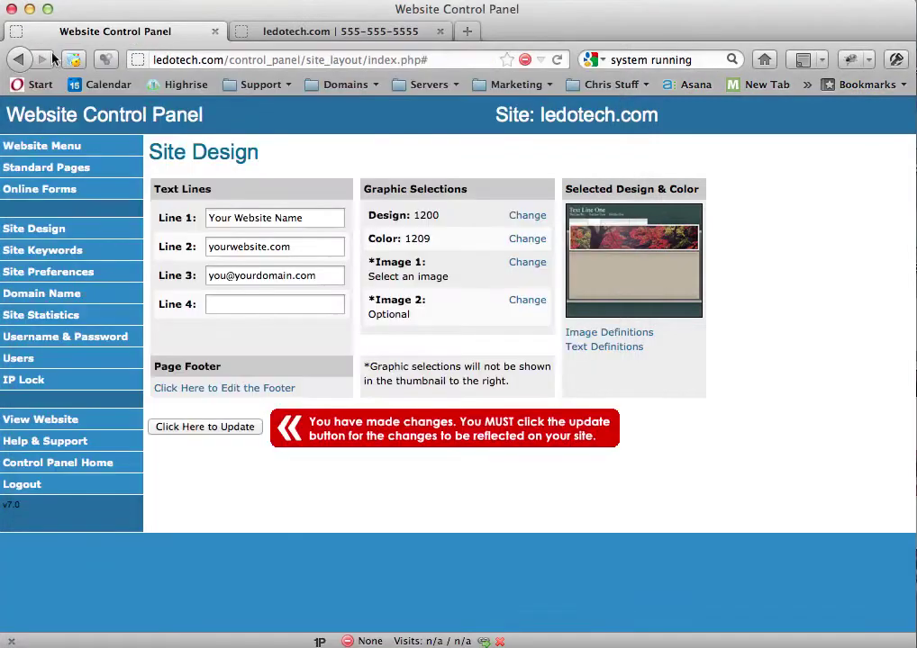
- Set Image 1 of the site design to cooking6 from the Cooking category
click(527, 266)
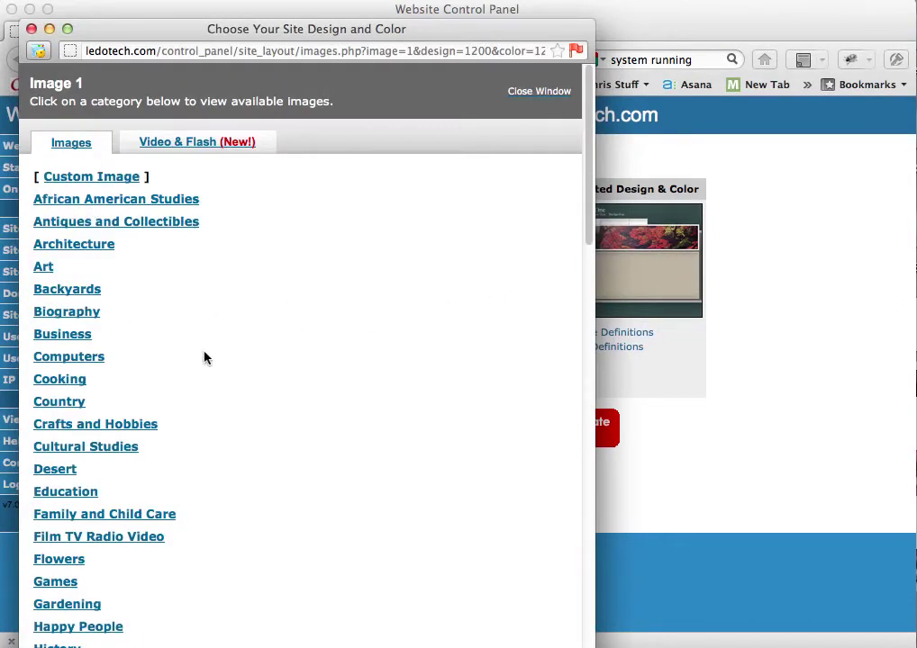
scroll(163, 319, down, 5)
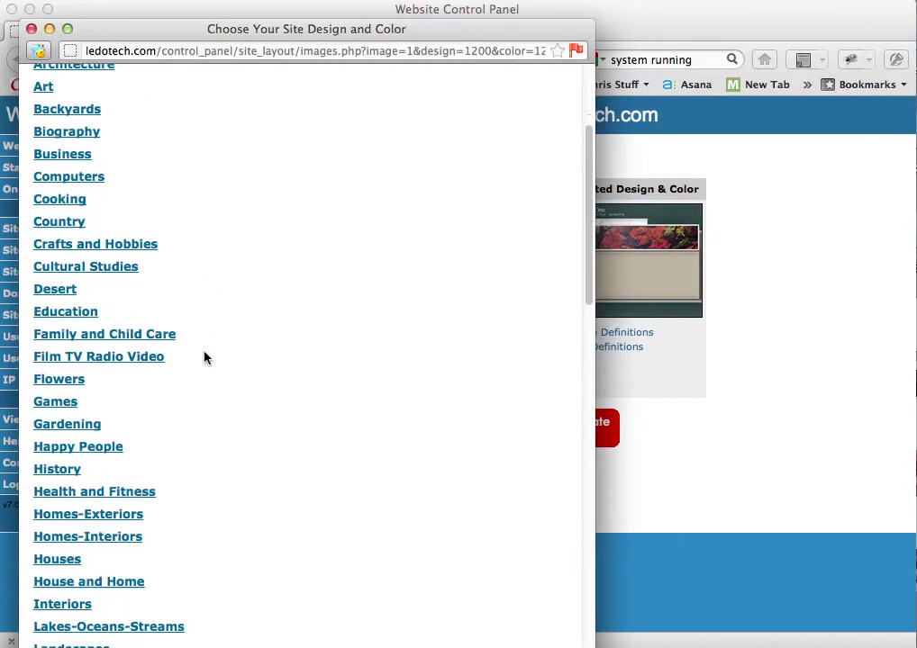
click(64, 202)
scroll(454, 310, down, 5)
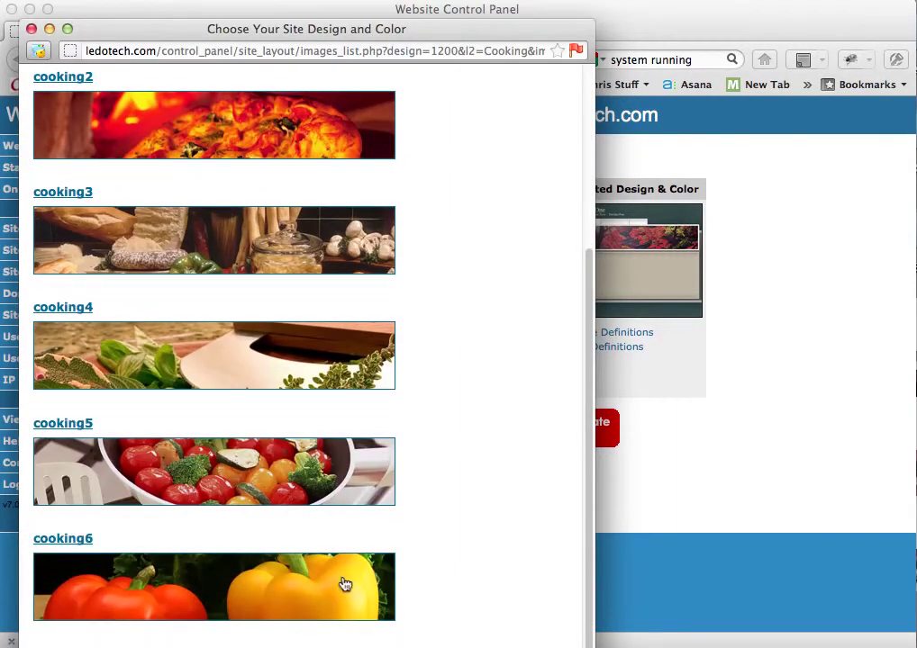
click(243, 599)
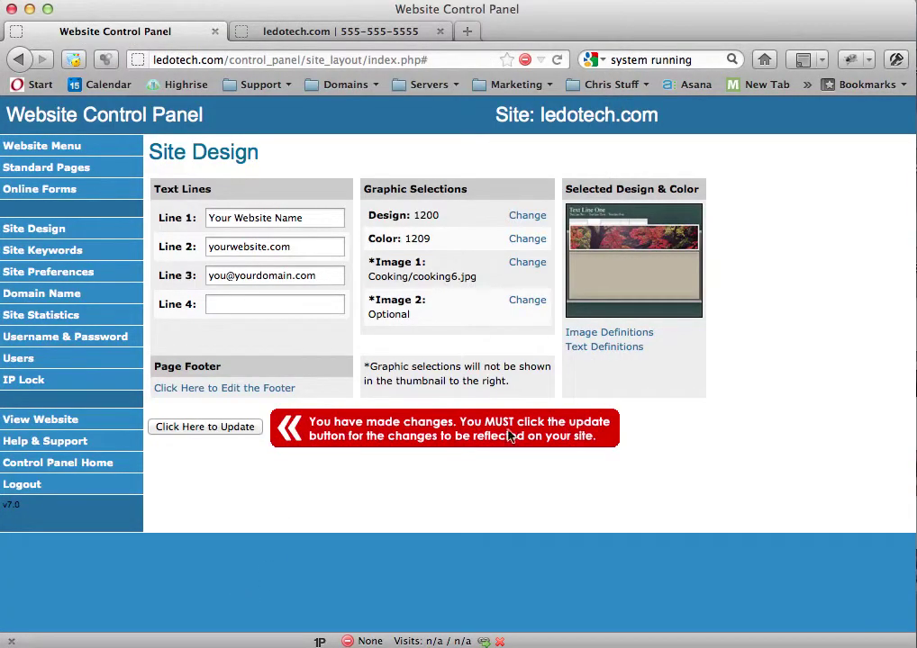
- Update the site with the pending design changes and reload the live website to check the new design and header image
click(222, 434)
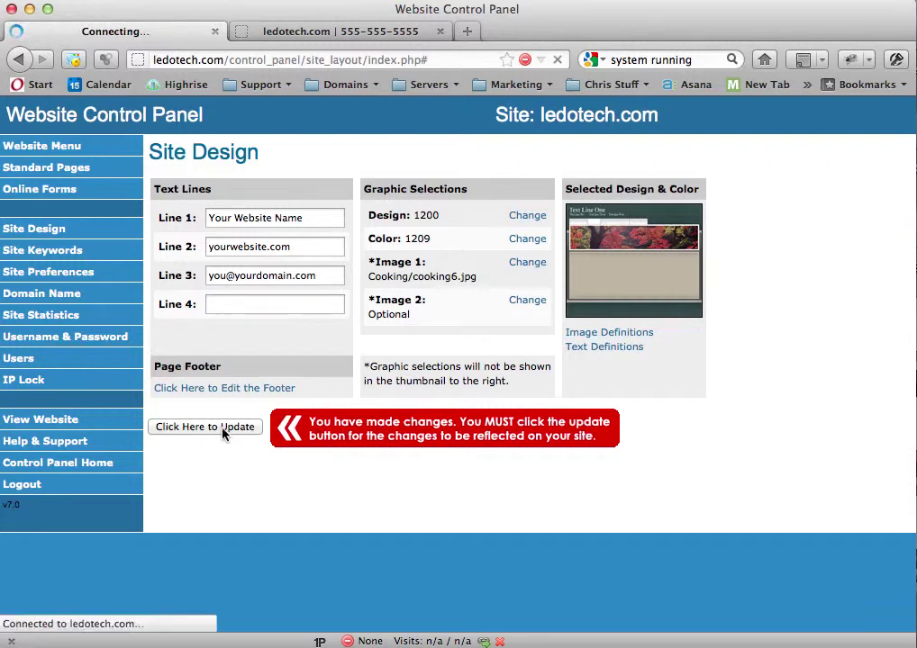
click(342, 36)
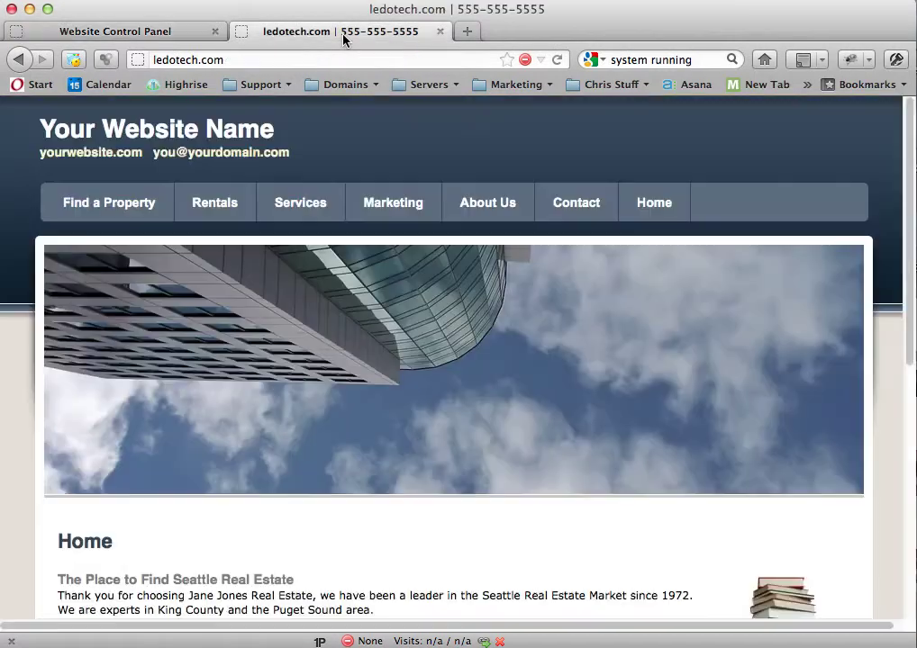
click(557, 60)
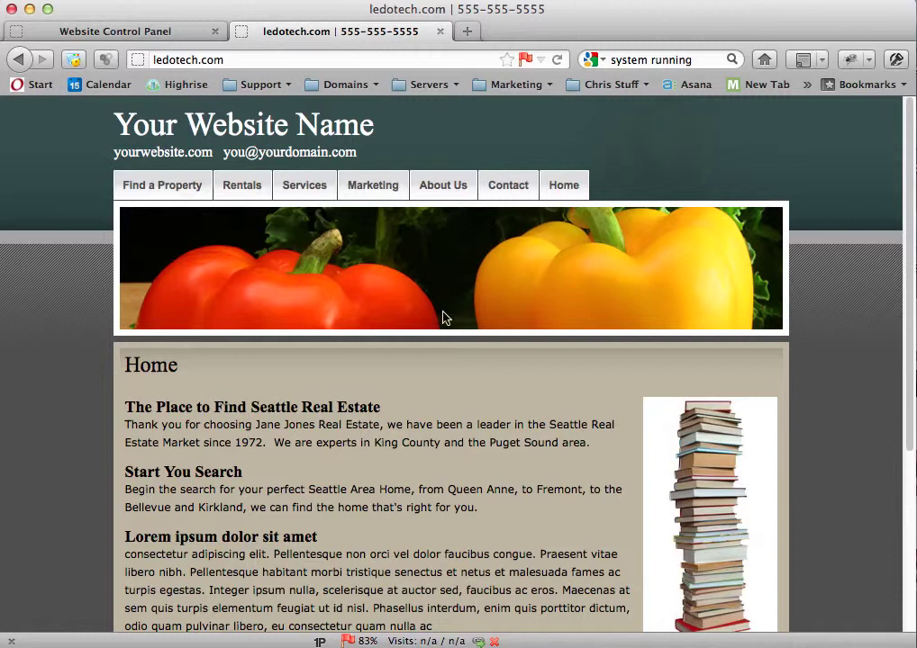
- Back in the control panel, replace Image 1 with the Forests and Mountains3 clip from the Video & Flash category Forests and Mountains
click(190, 36)
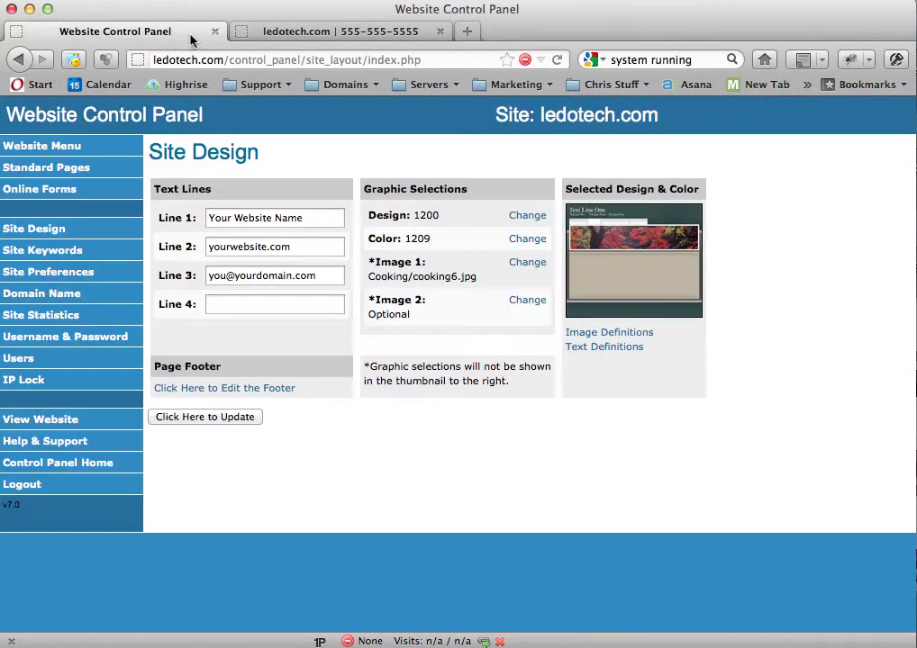
click(526, 266)
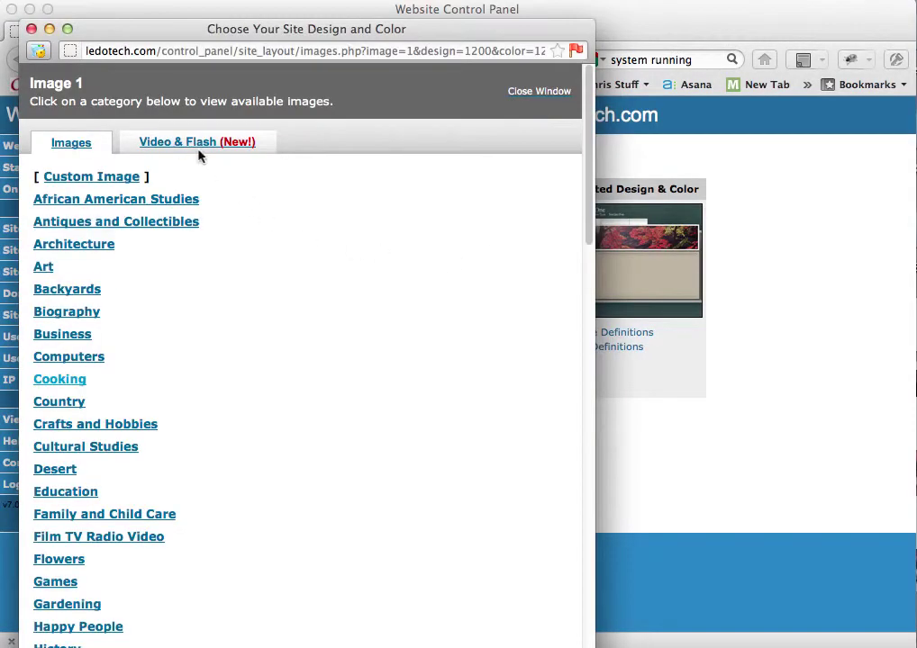
click(179, 144)
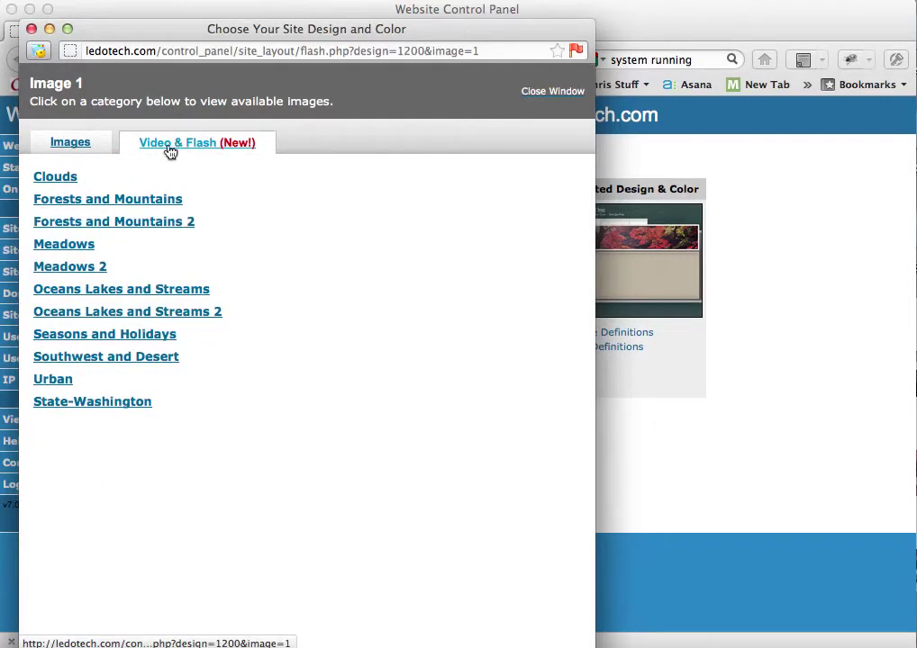
click(128, 207)
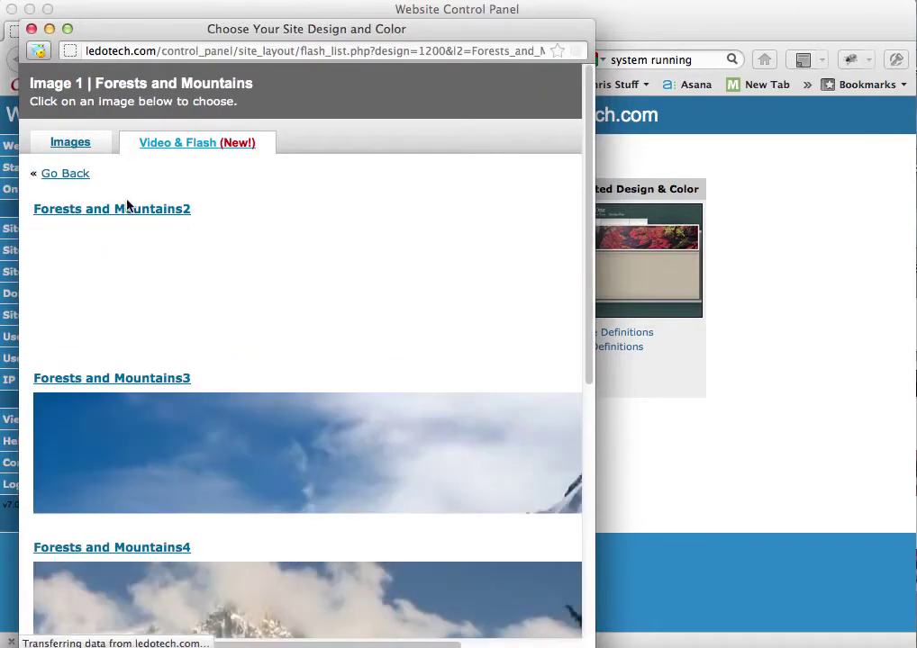
drag(586, 191, 590, 270)
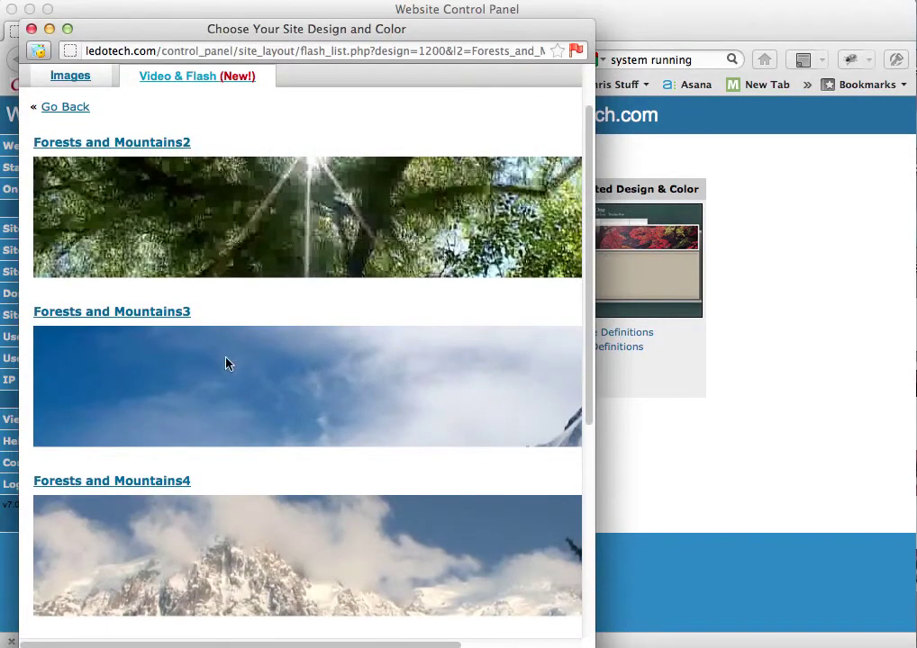
scroll(216, 360, down, 3)
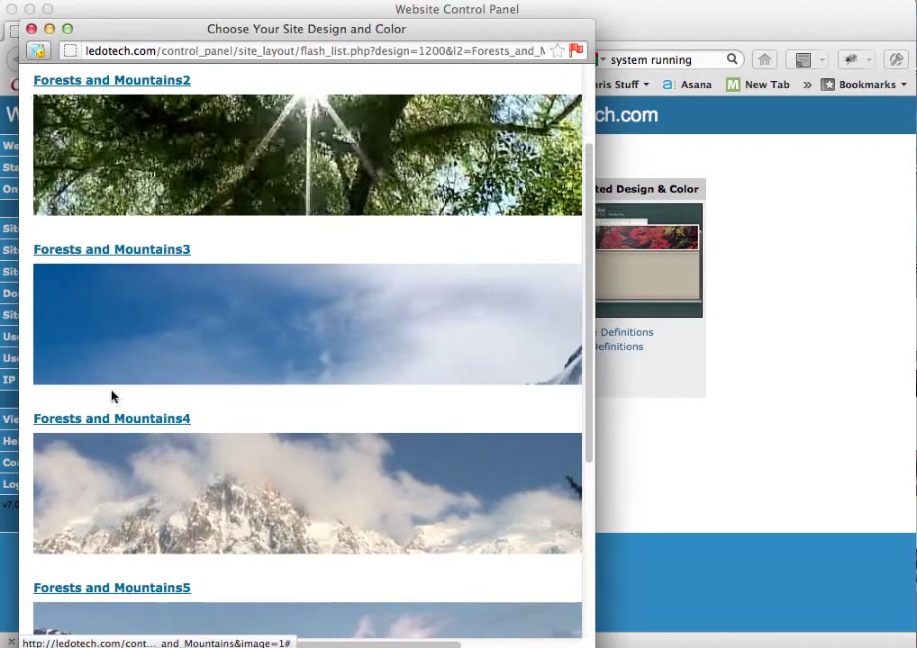
click(112, 256)
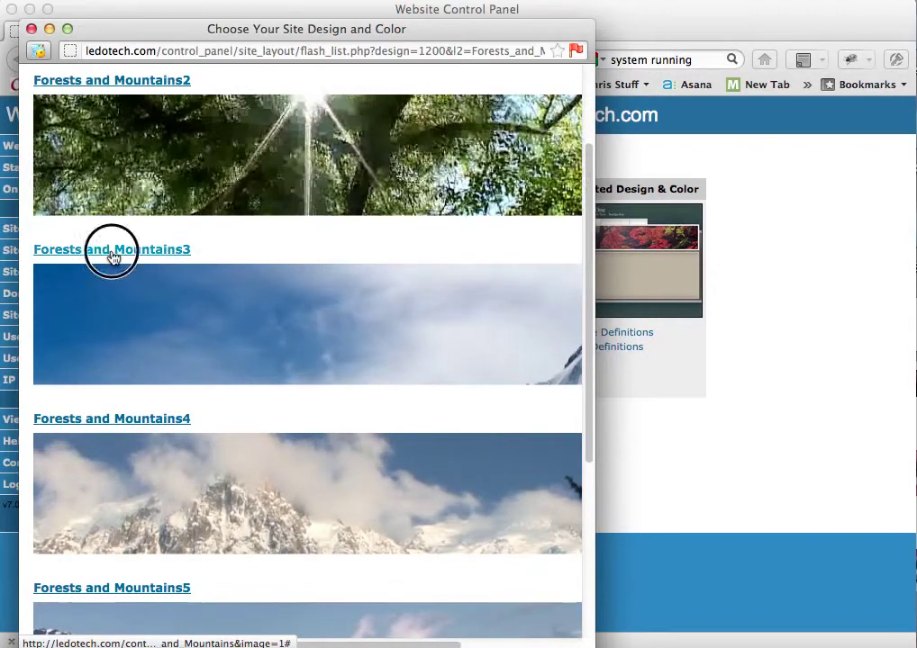
- Update the site with the new Image 1 clip and reload the live website to check the header
click(180, 431)
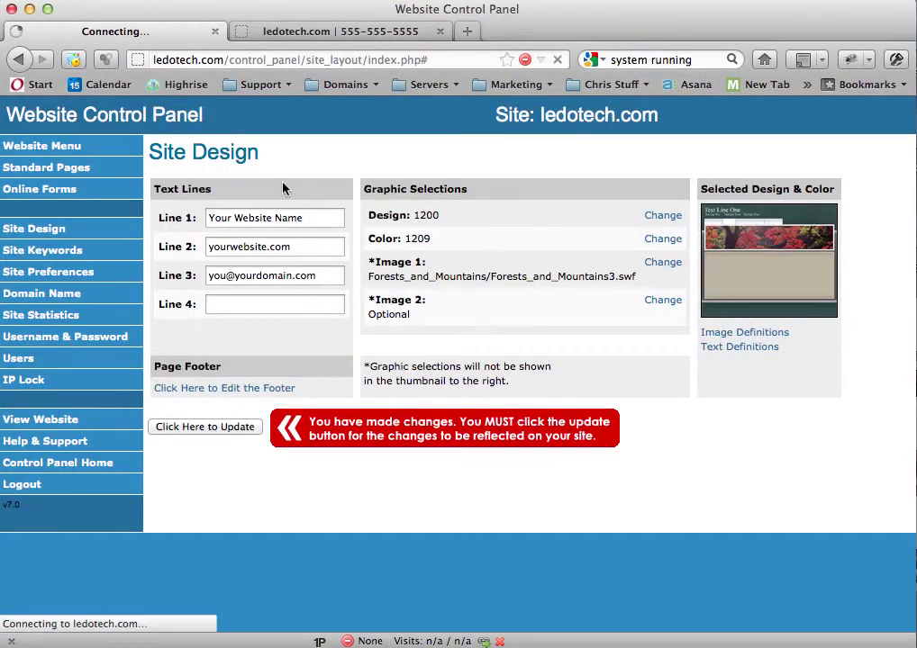
click(329, 35)
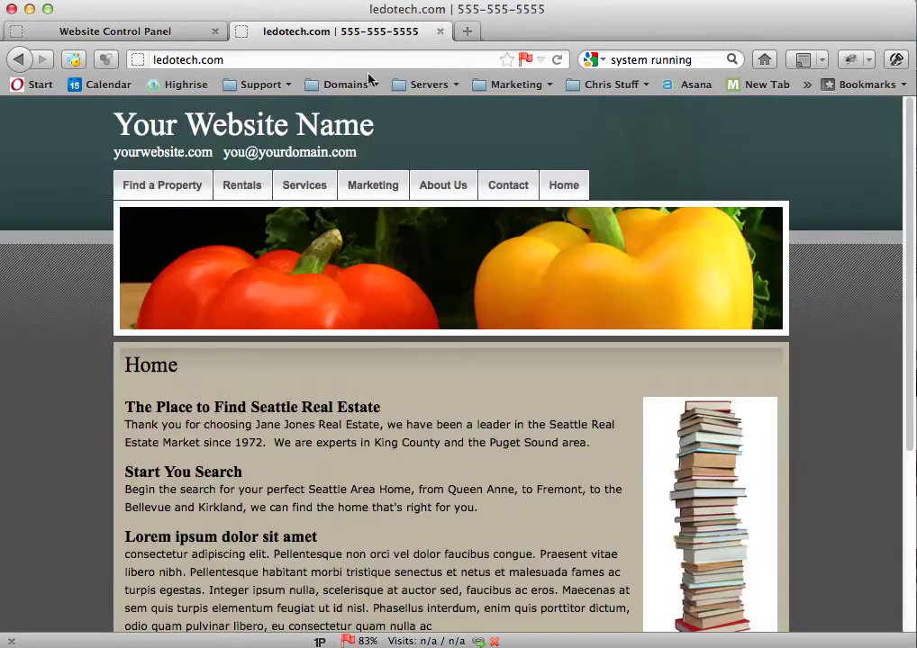
click(558, 62)
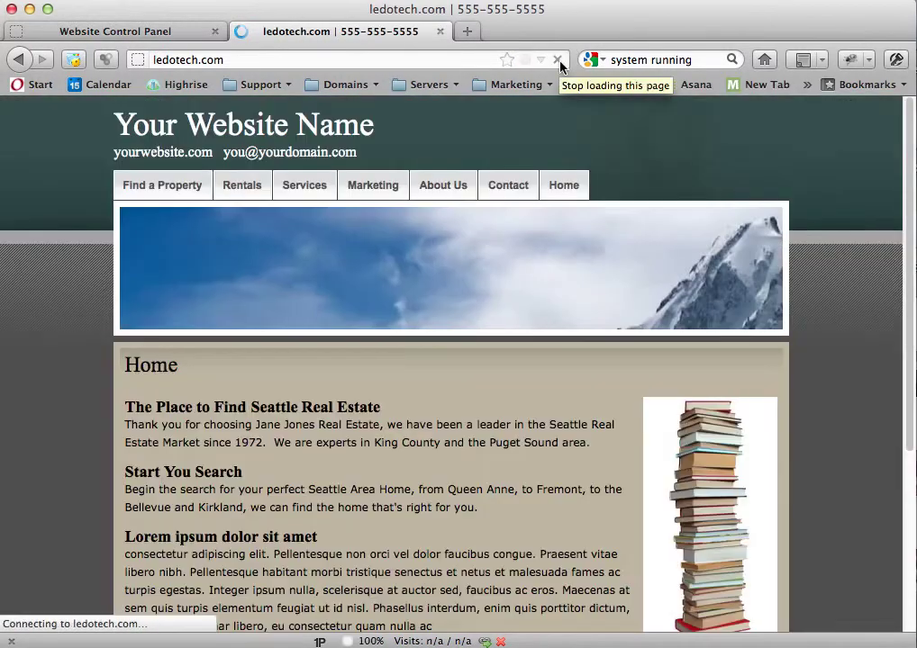
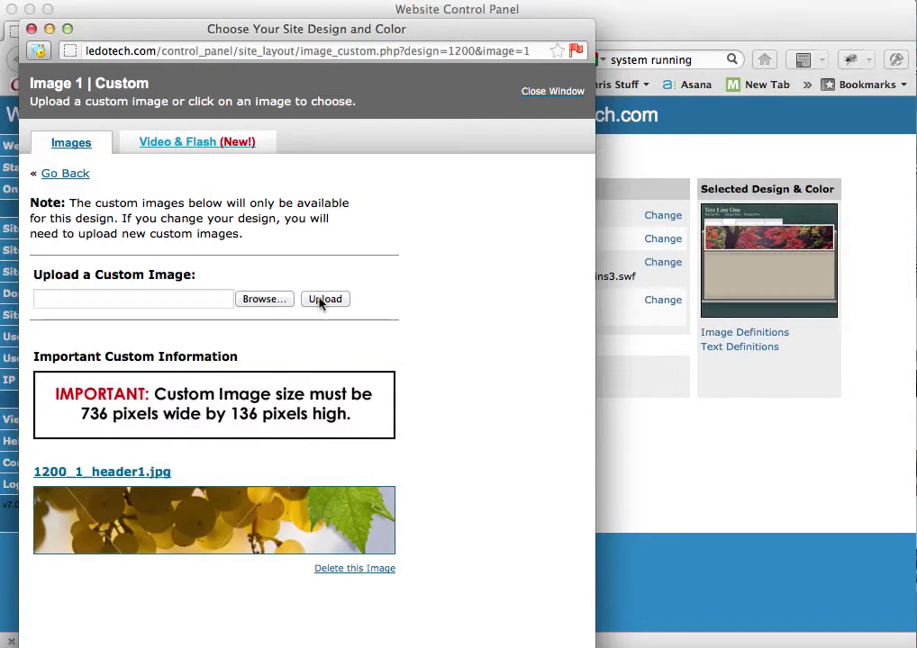
- Use the custom image 1200_1_header1.jpg as Image 1, and publish the change to check it on the live website
click(194, 529)
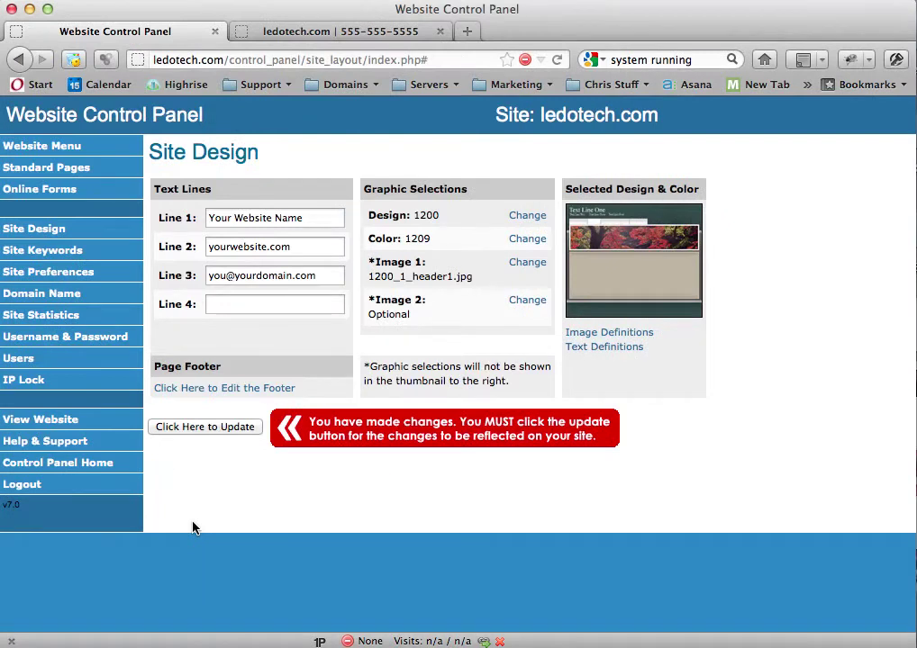
click(216, 429)
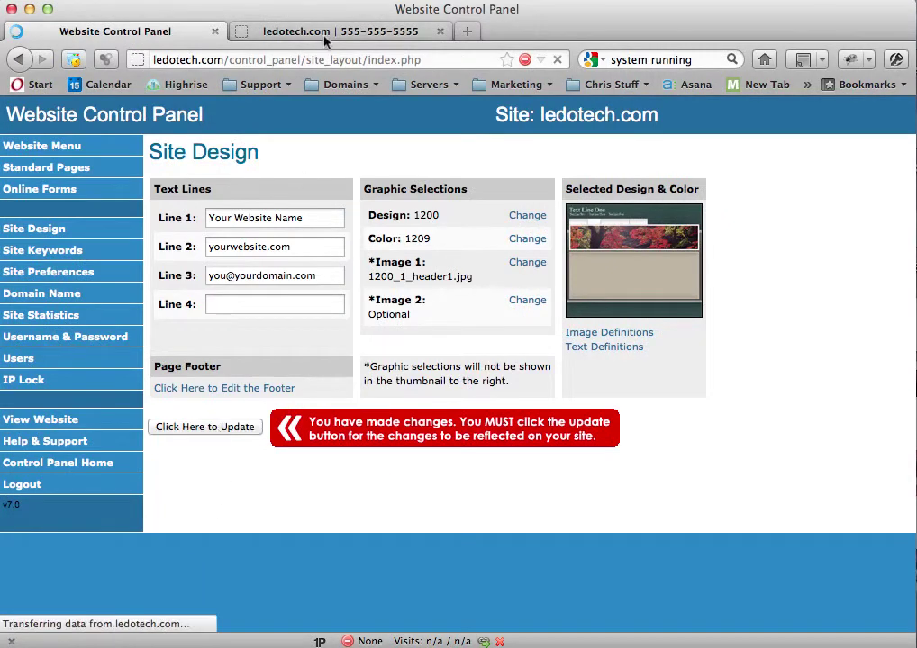
click(321, 33)
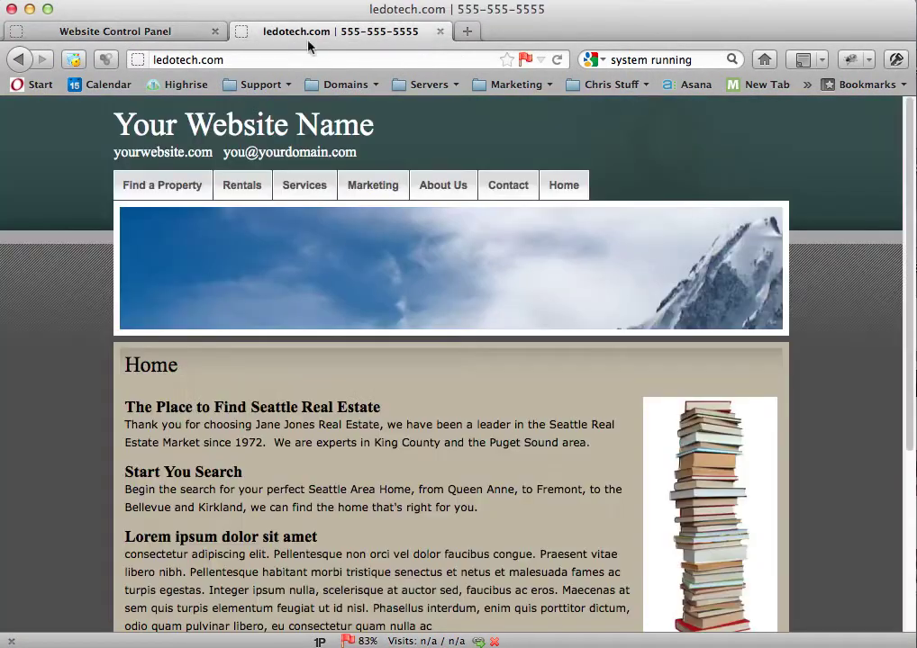
click(558, 60)
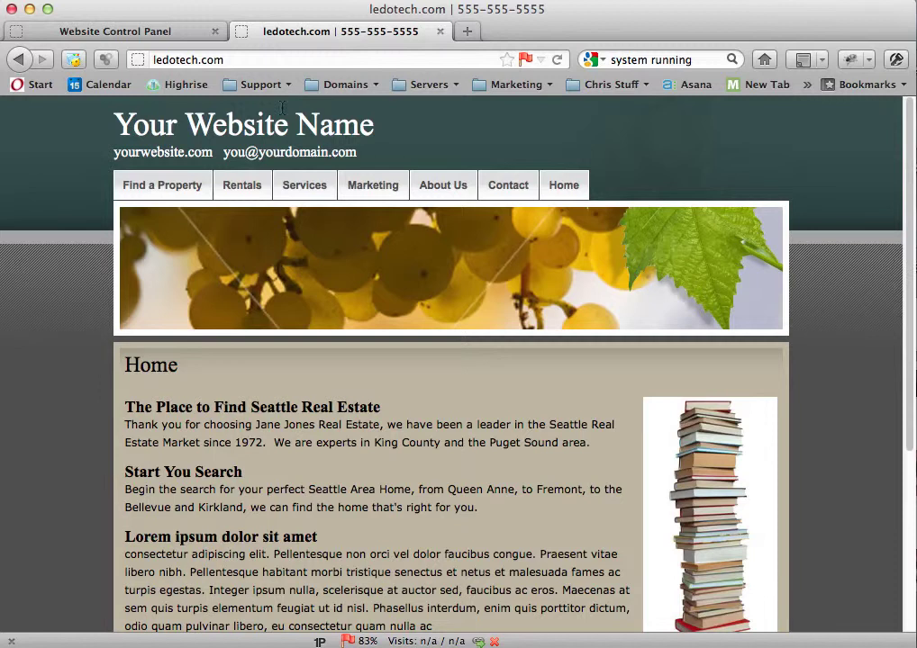
- Return to the control panel and change the site design to Design 2400
click(144, 31)
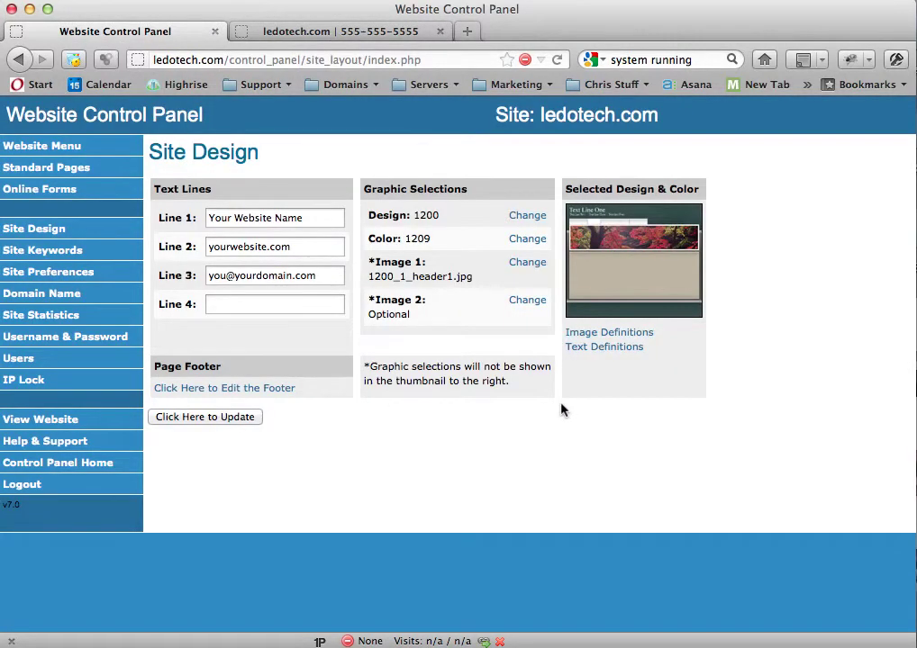
click(534, 219)
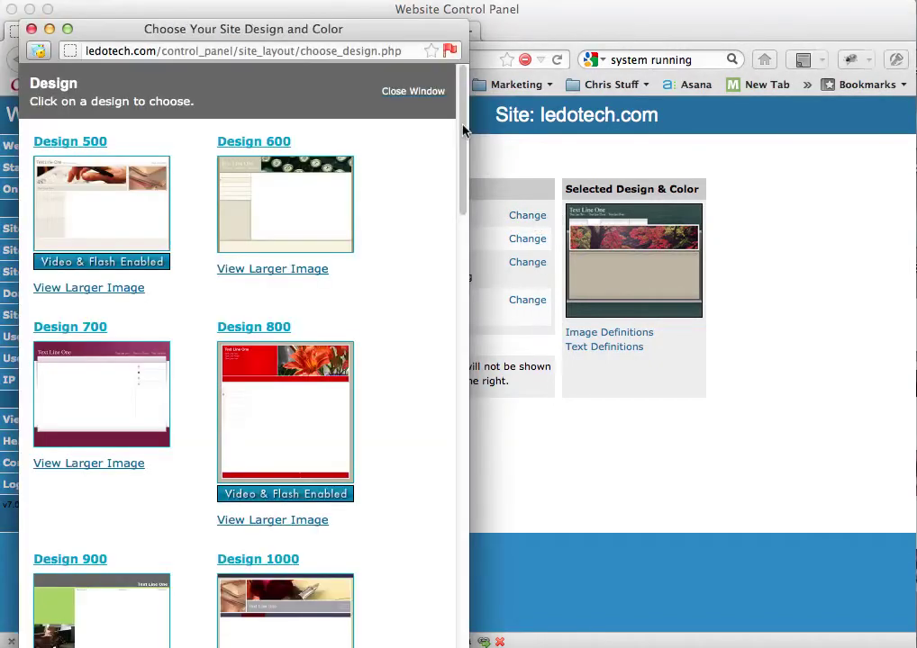
drag(460, 180, 460, 296)
click(463, 369)
click(463, 369)
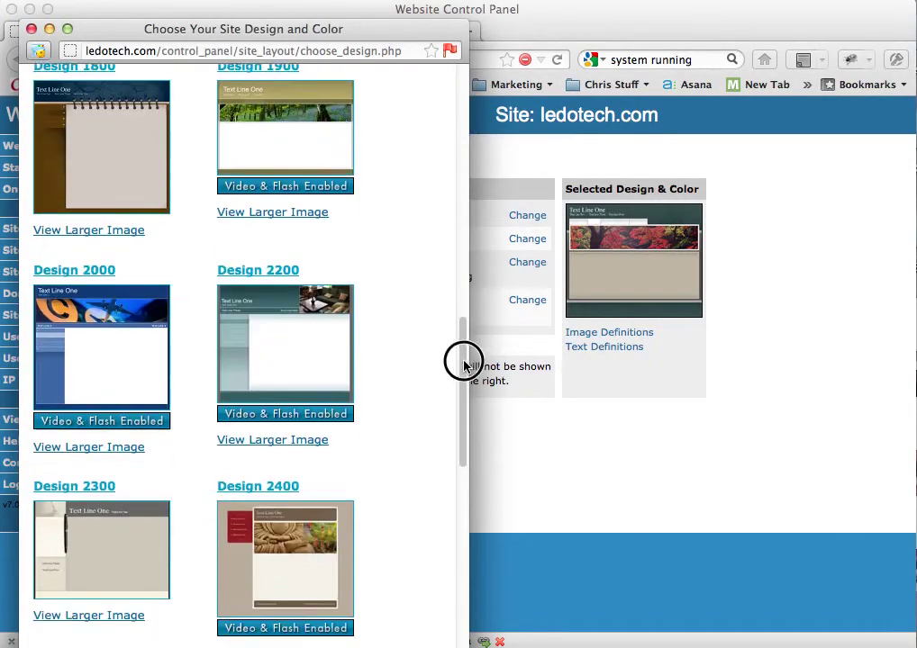
click(330, 509)
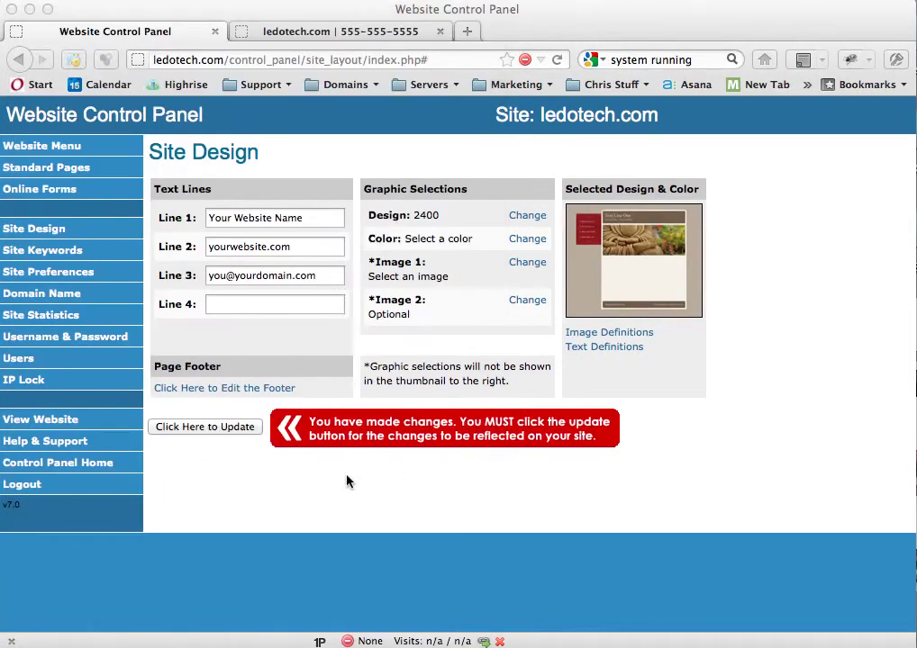
- Choose Color 2401 for the design and pick an image from the Backyards category as Image 1
click(532, 242)
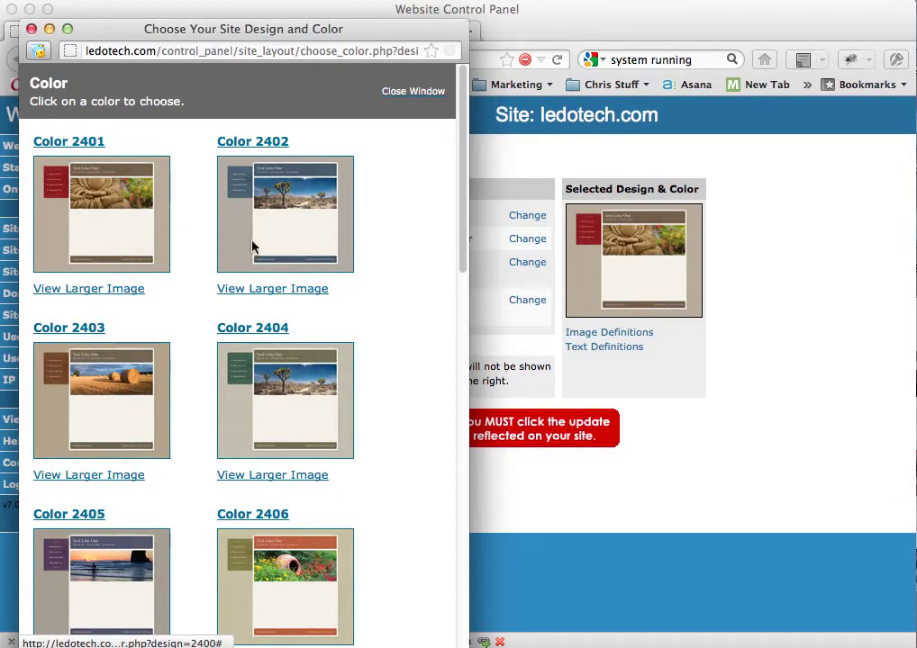
click(127, 223)
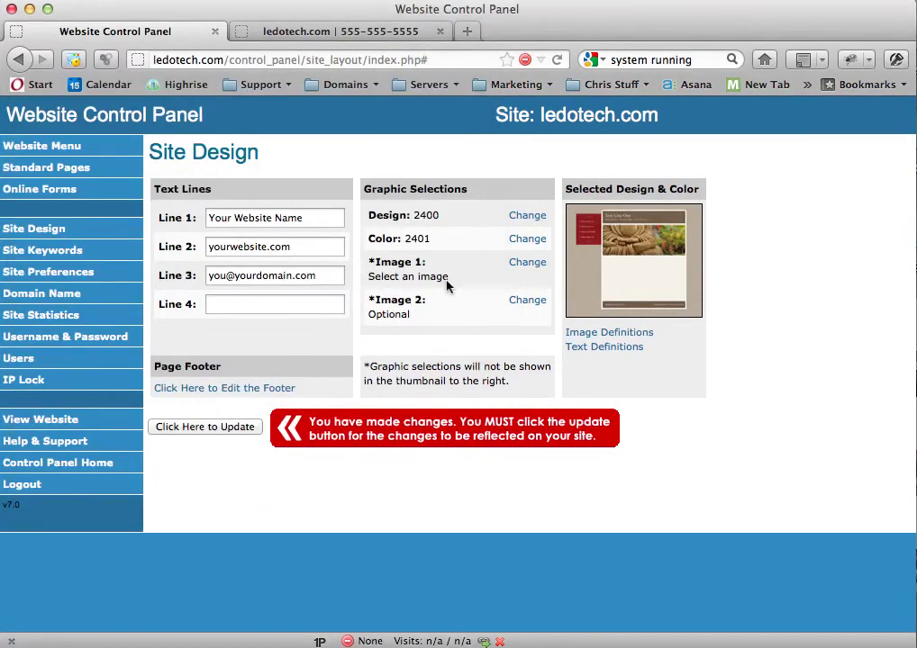
click(526, 263)
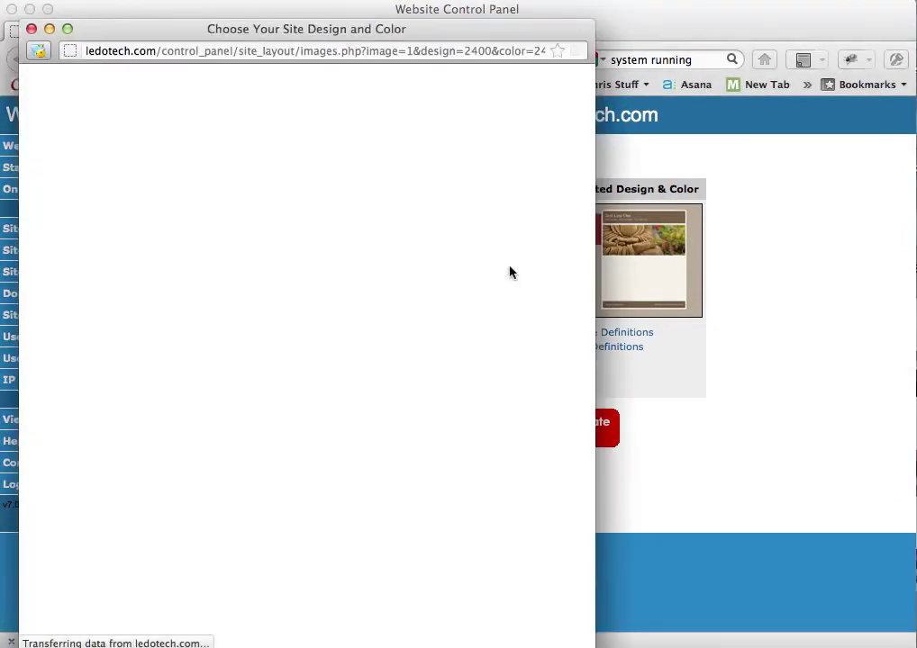
click(76, 292)
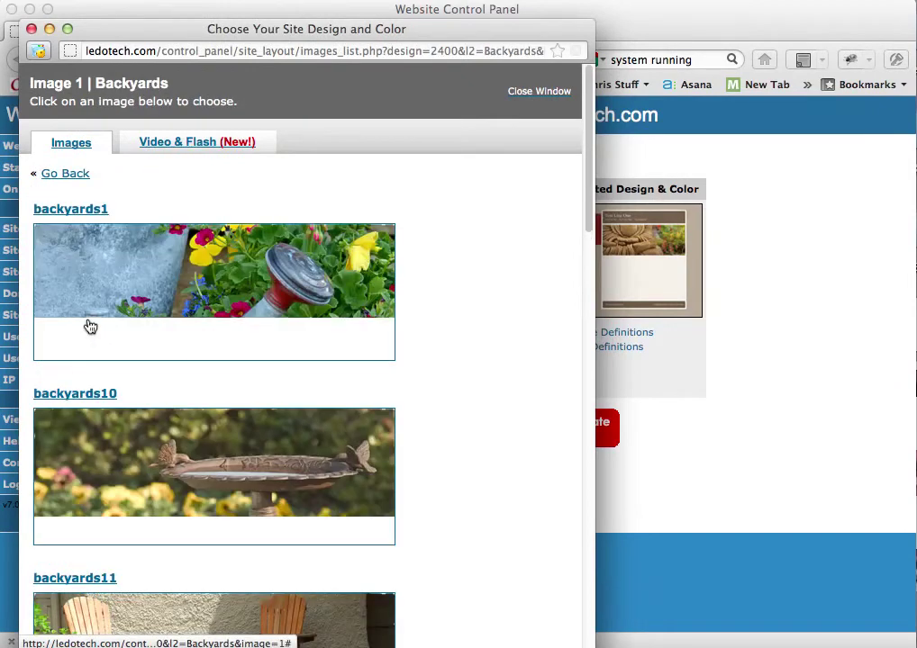
click(396, 456)
- Update the site with the Design 2400 selections and reload the live website to view the result
click(210, 434)
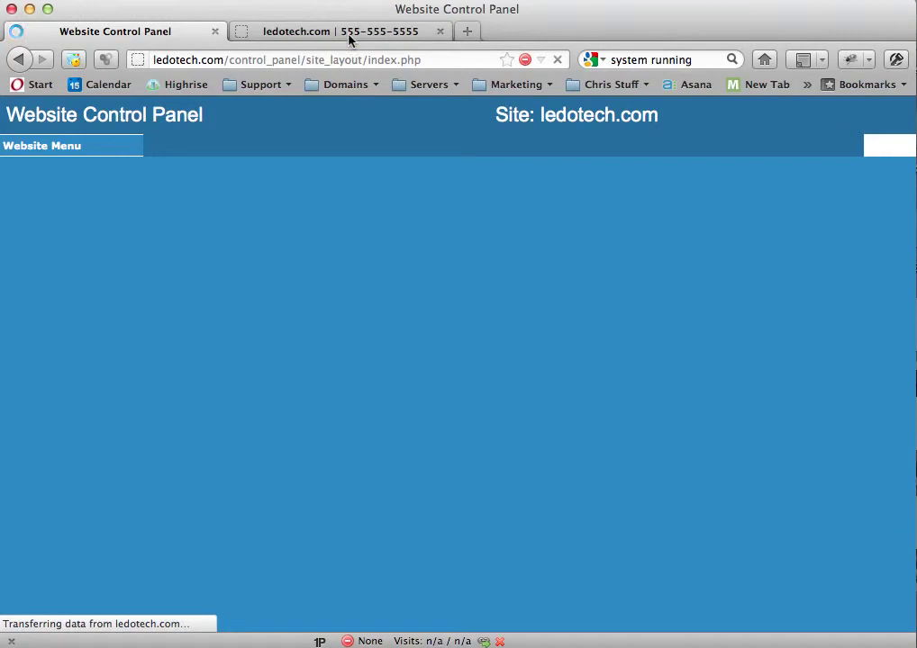
click(349, 36)
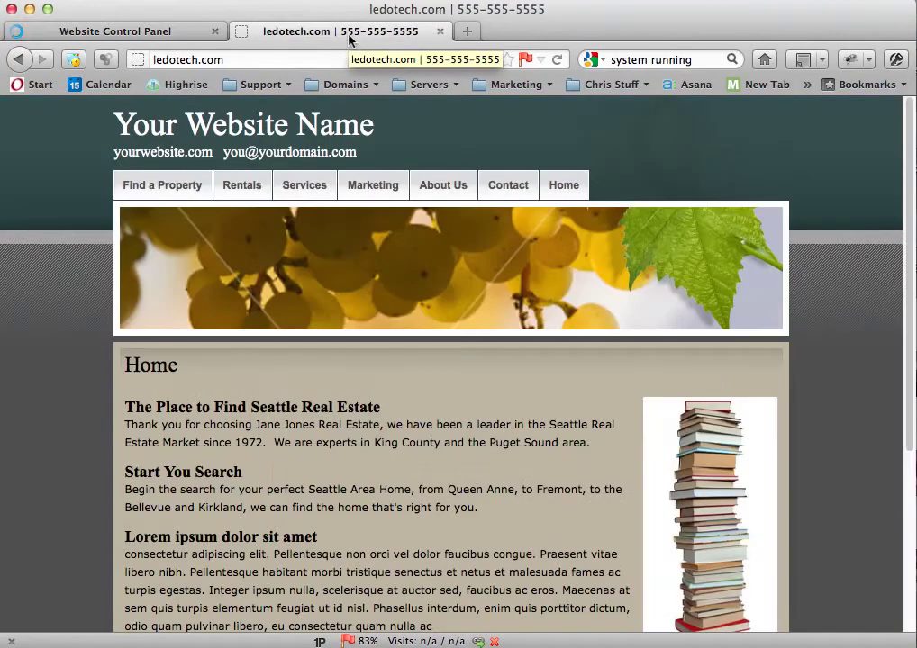
click(557, 59)
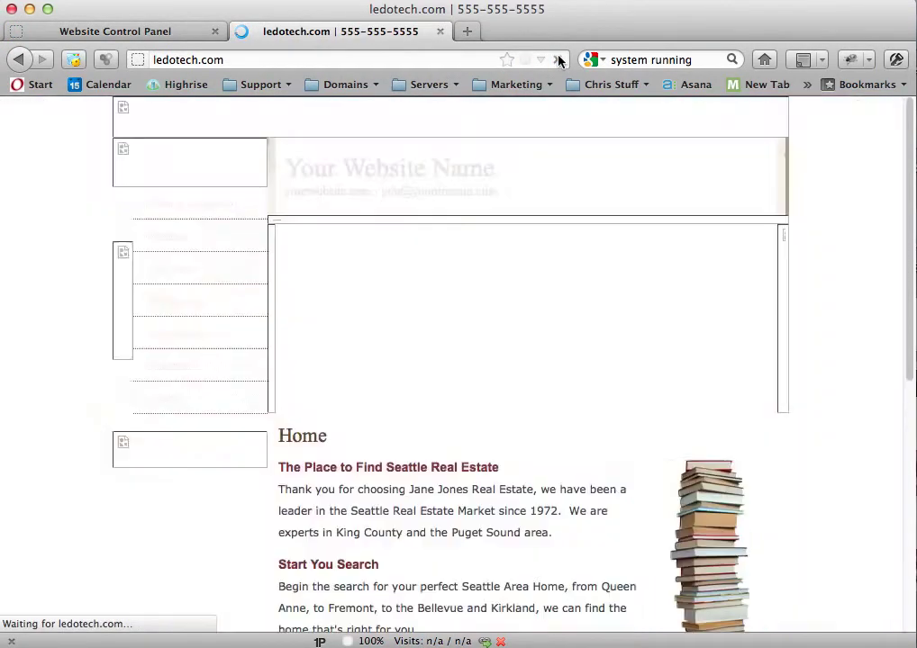